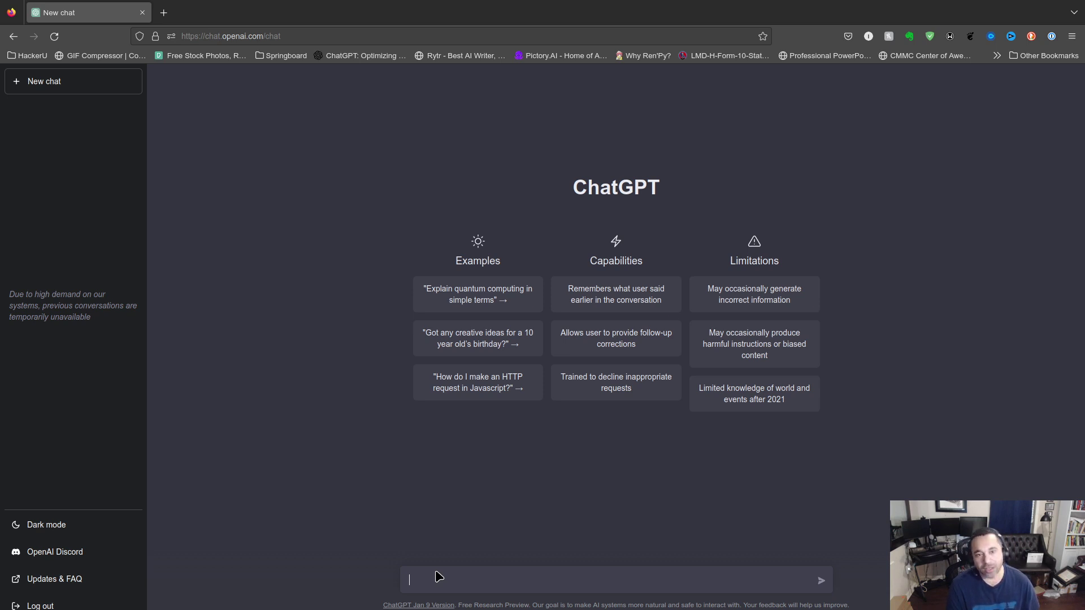
- Ask ChatGPT 'Do you have a list of tools that I can use for URL fuzzing?'
{"action": "type", "text": "Do you"}
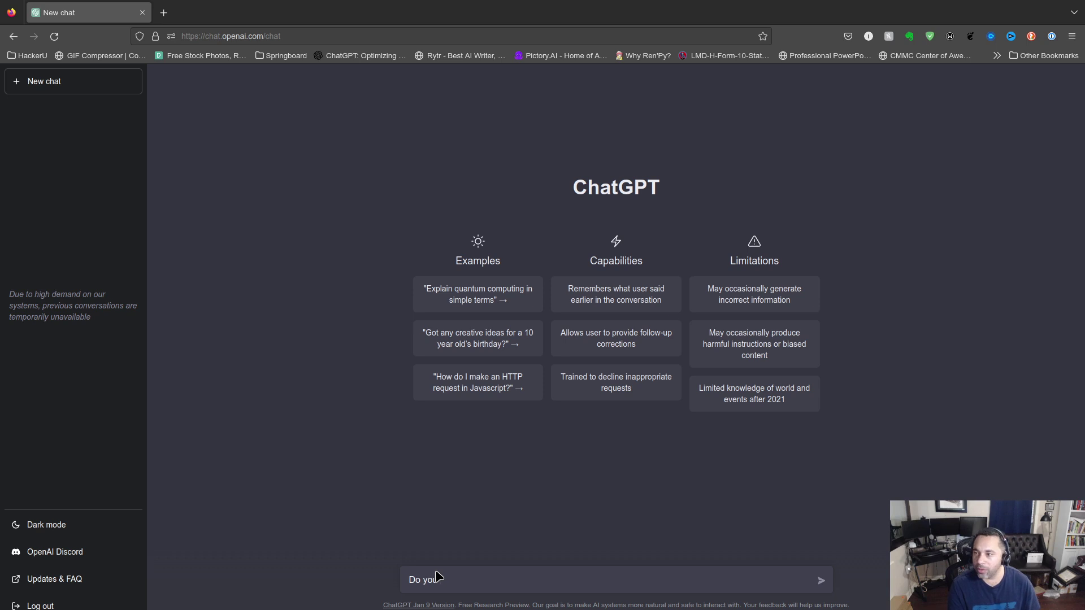
{"action": "type", "text": " have a list "}
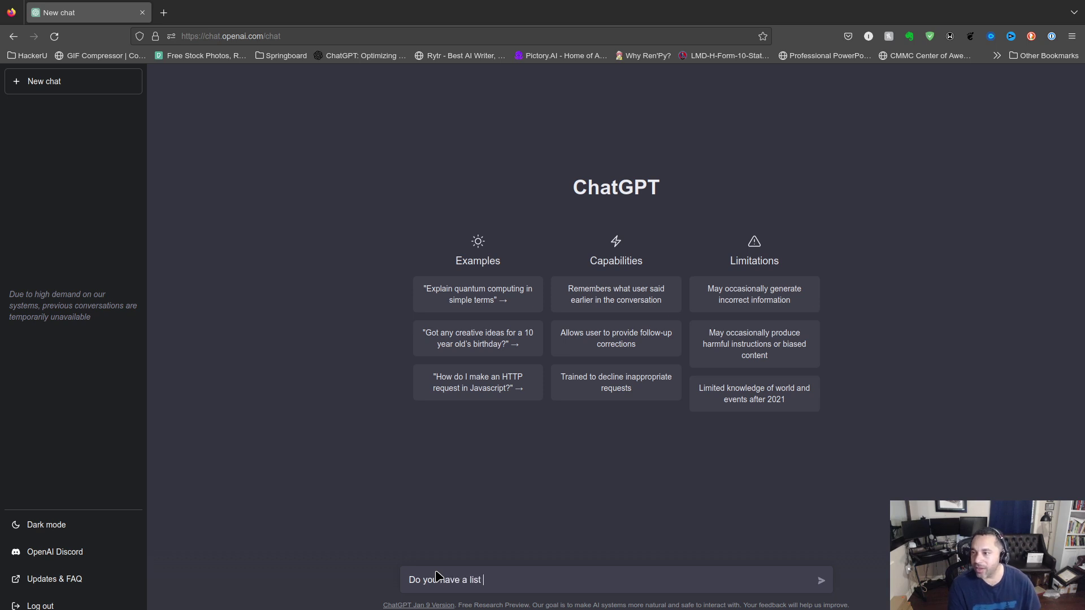
{"action": "type", "text": "of tools that I can"}
{"action": "key", "text": "BackSpace"}
{"action": "key", "text": "BackSpace"}
{"action": "key", "text": "BackSpace"}
{"action": "type", "text": "ca"}
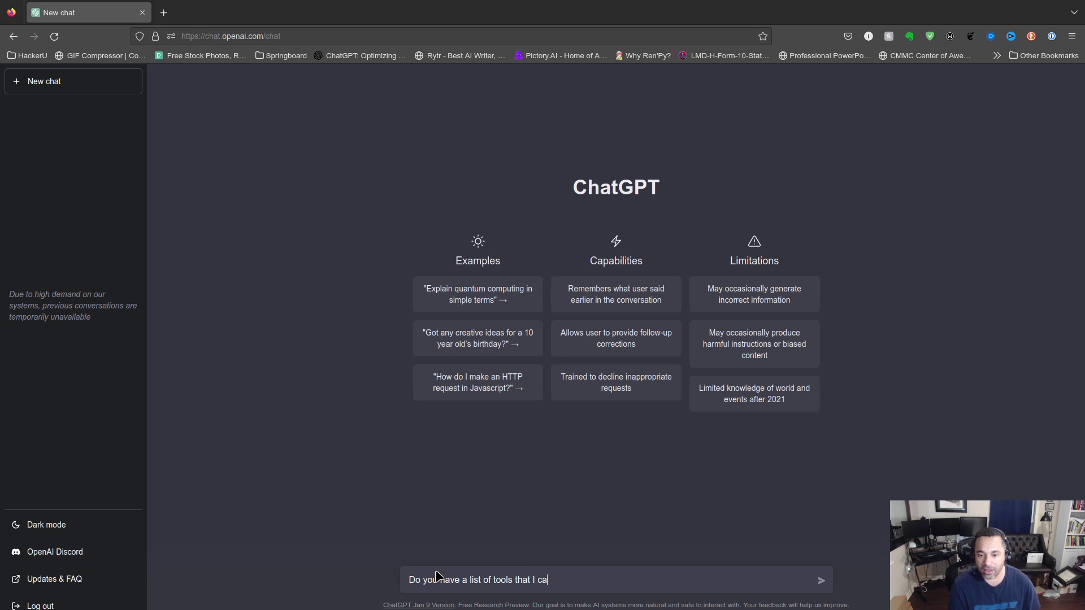
{"action": "type", "text": "n use for URL fuzzing?"}
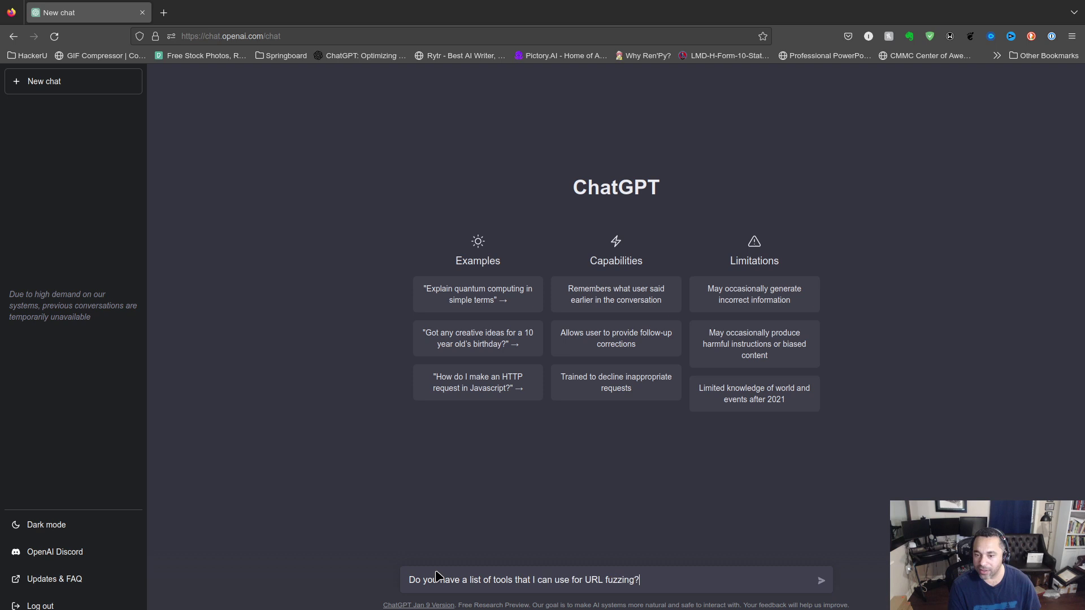
{"action": "key", "text": "Return"}
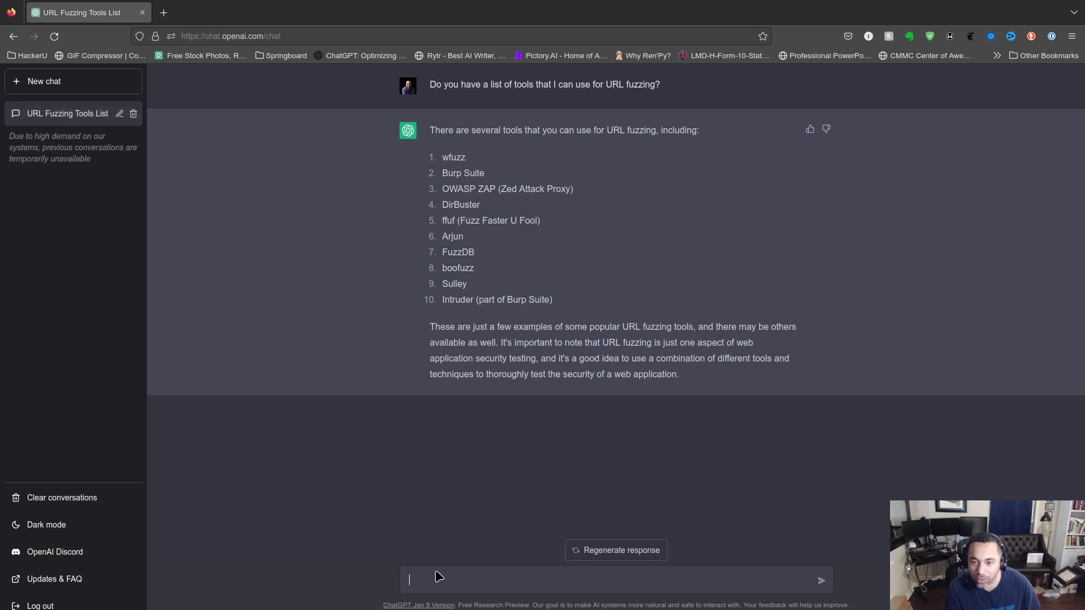
- Send the prompt 'Explain URL fuzzing like I'm 5 years old'
{"action": "type", "text": "Ex"}
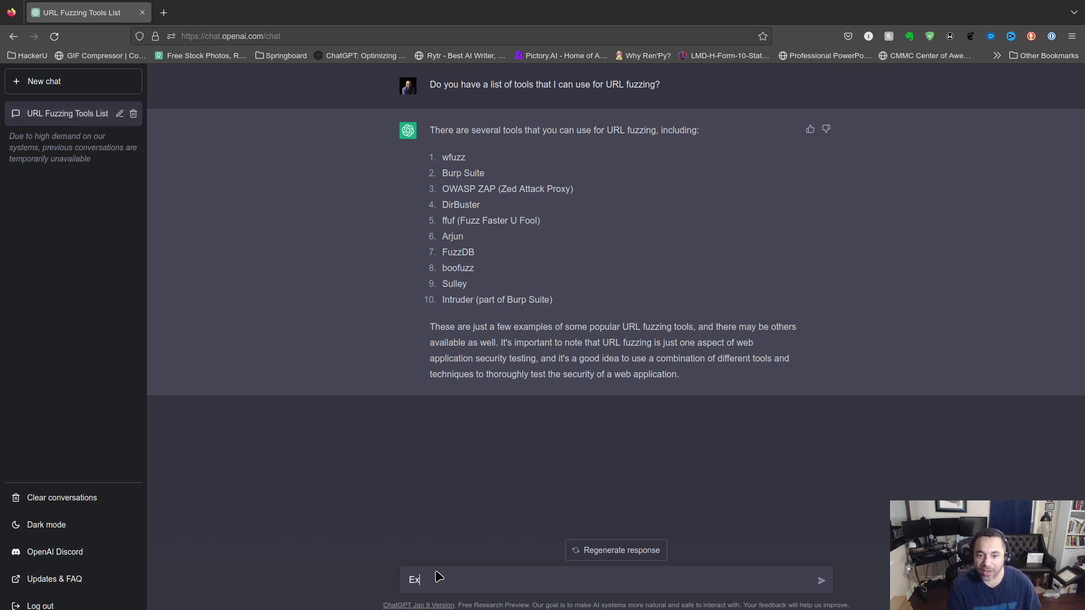
{"action": "type", "text": "plain URL fuzzing"}
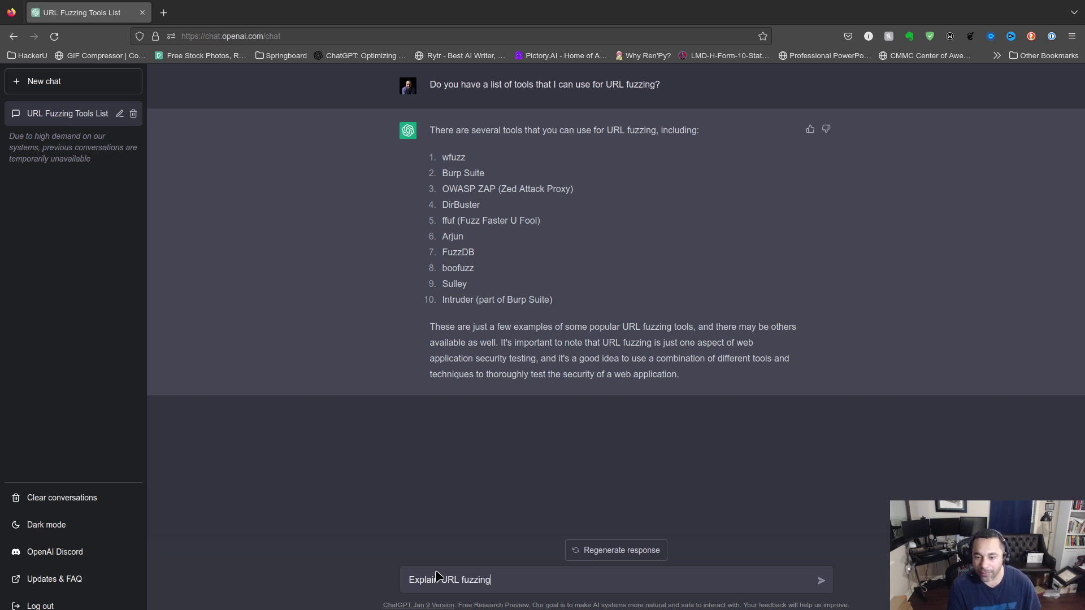
{"action": "type", "text": " like I'"}
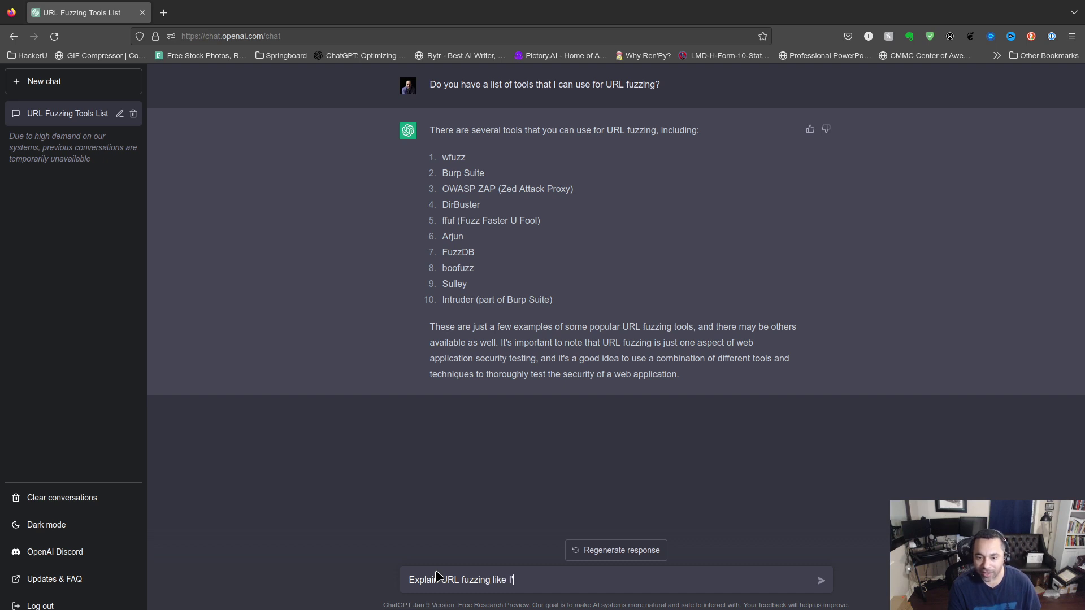
{"action": "type", "text": "m 5 years o"}
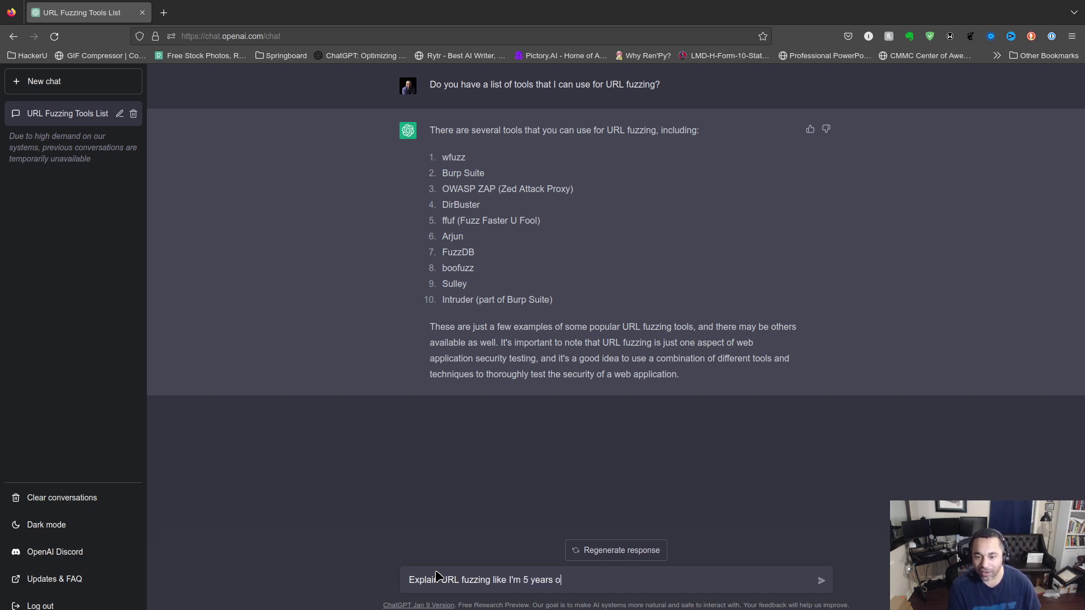
{"action": "type", "text": "ld"}
{"action": "key", "text": "Return"}
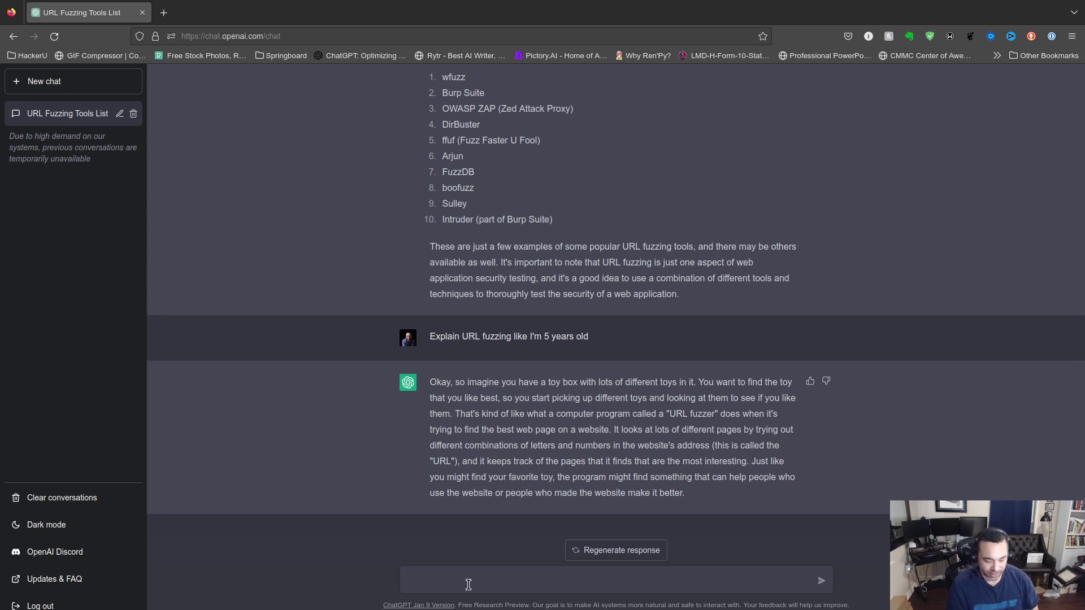
- Send the follow-up 'Now make it sound like I am 18 years old'
{"action": "type", "text": "Now ma"}
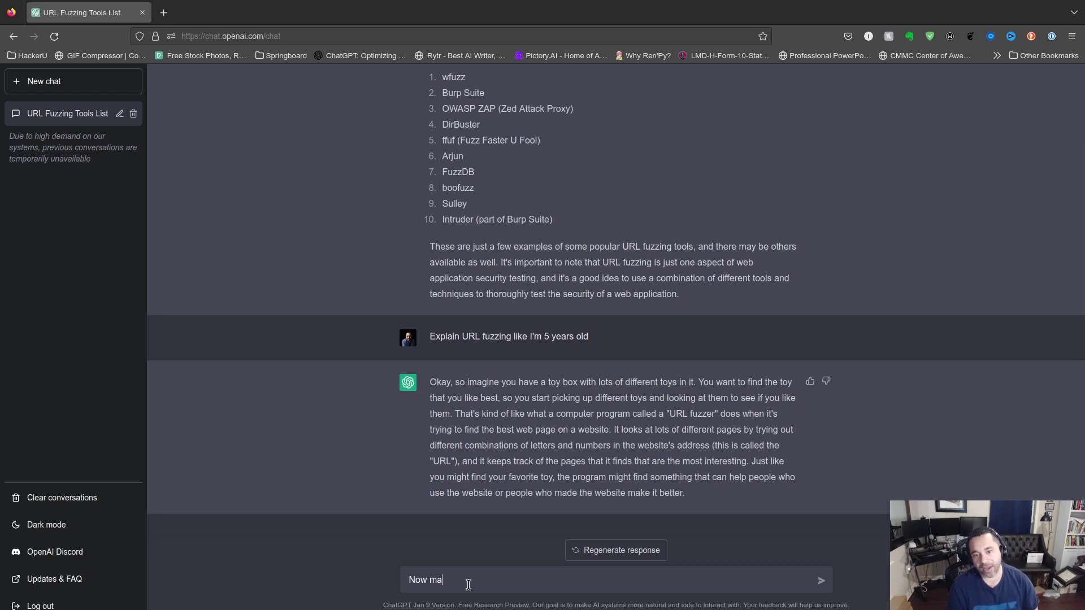
{"action": "type", "text": "ke it sound like I am "}
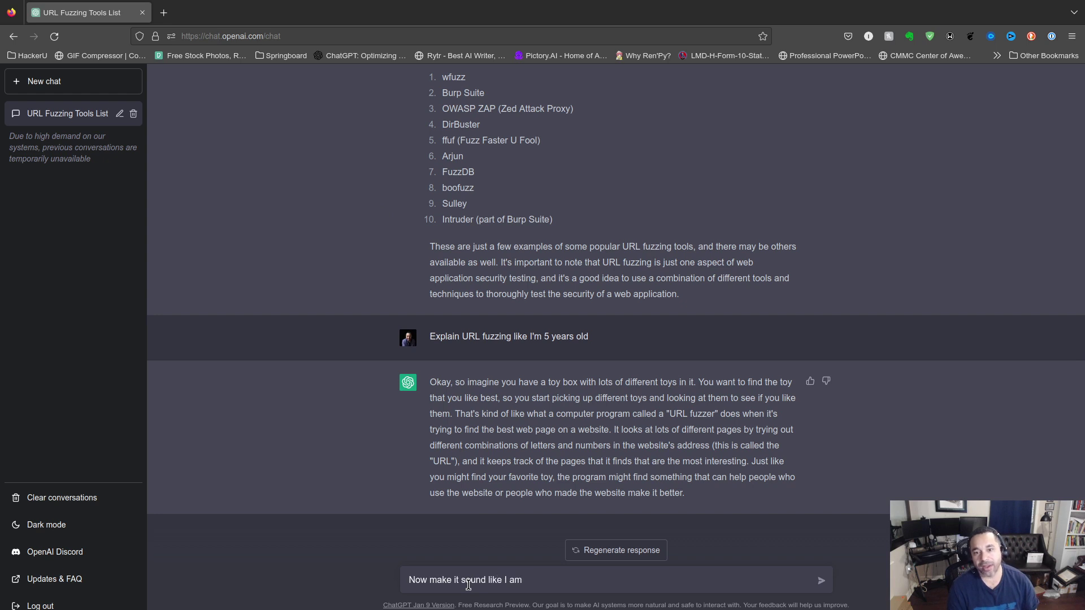
{"action": "type", "text": "18 years old"}
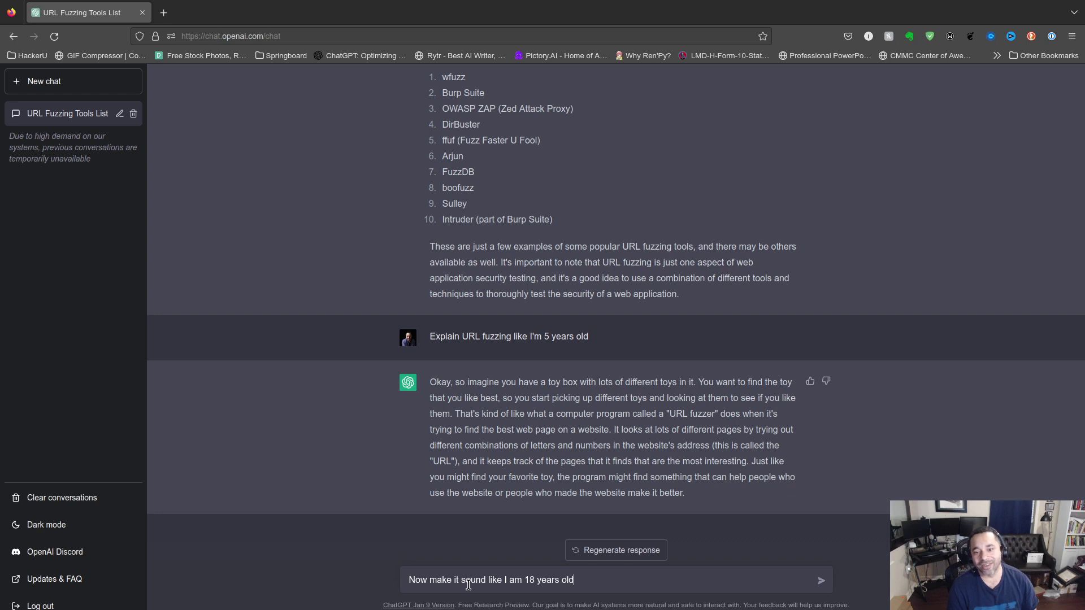
{"action": "key", "text": "Return"}
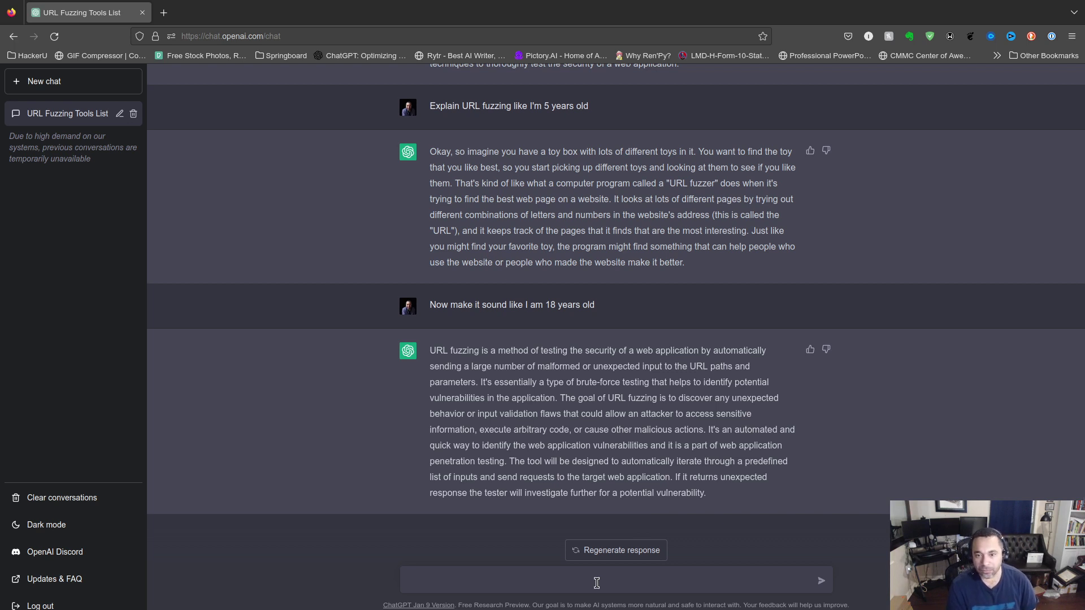
- Ask 'What types of websites are most prone to URL fuzzing attacks?'
{"action": "type", "text": "What t"}
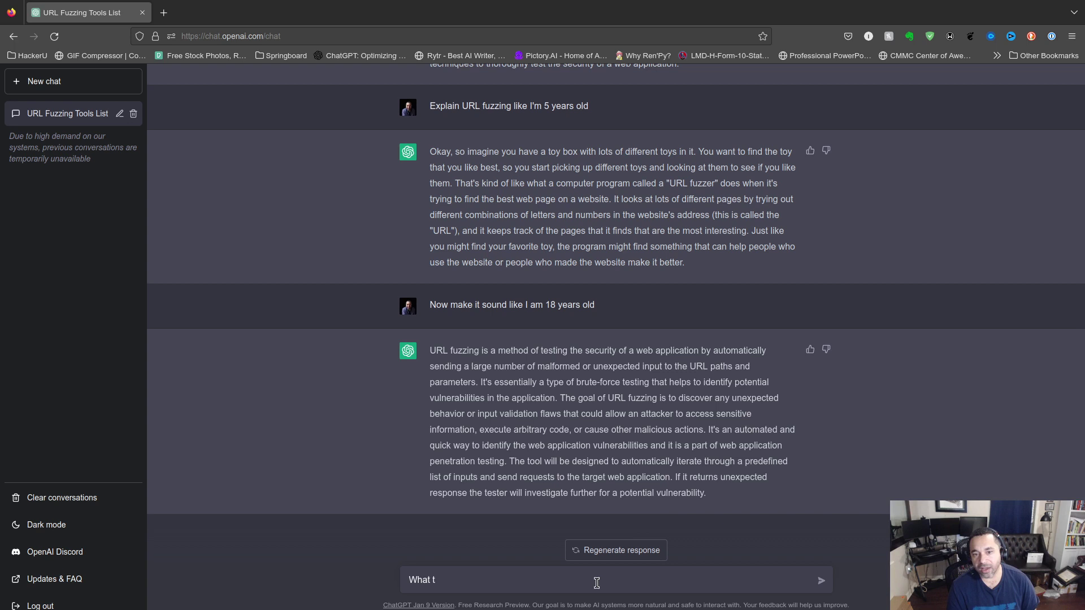
{"action": "type", "text": "ypes of websites "}
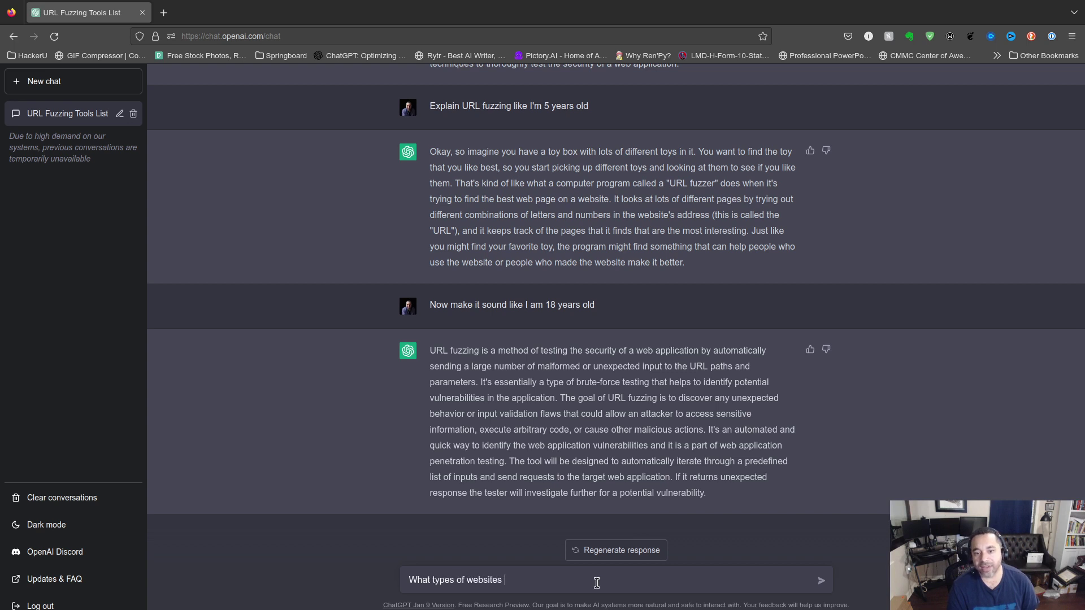
{"action": "type", "text": "are most prone"}
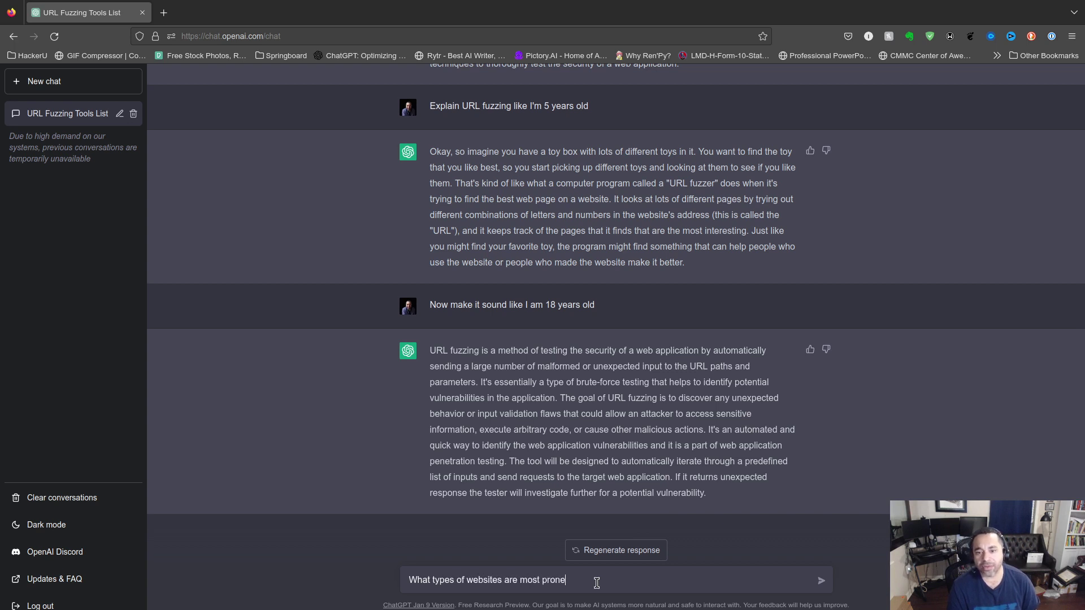
{"action": "type", "text": " to URL fuzz"}
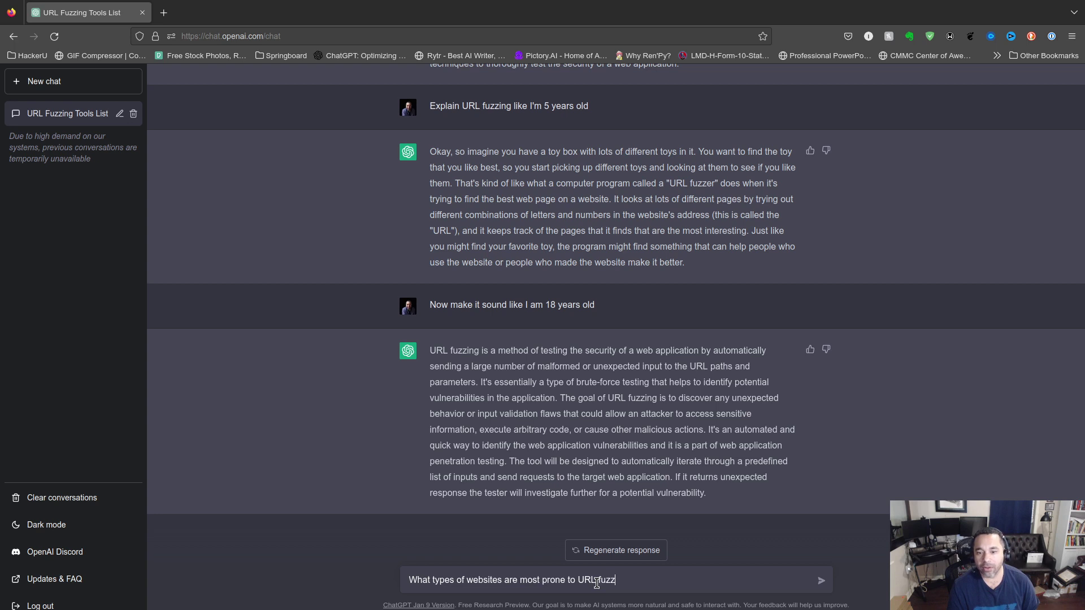
{"action": "type", "text": "ing atat"}
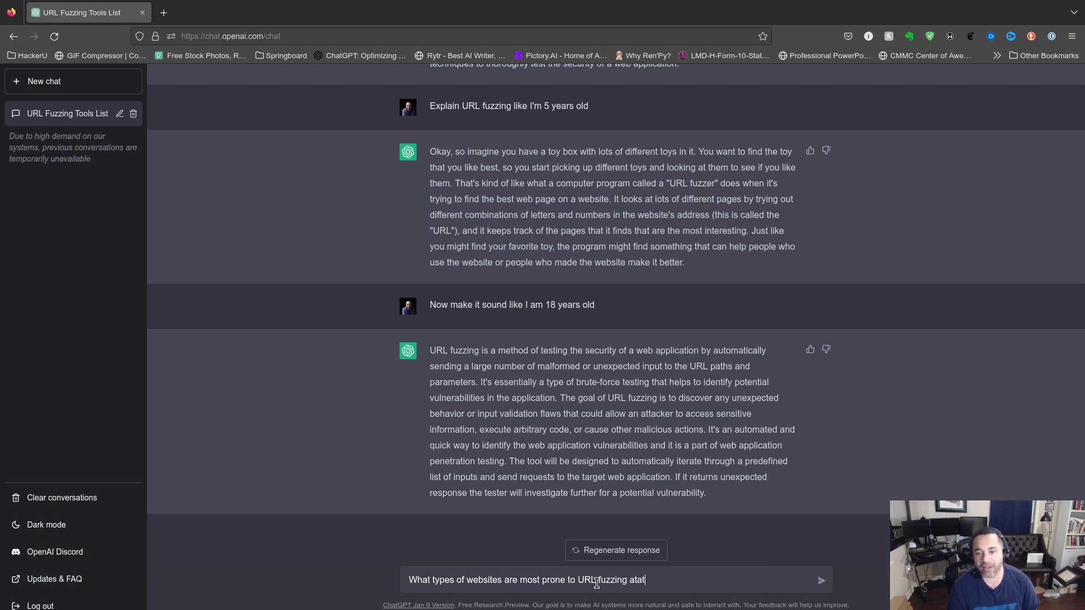
{"action": "key", "text": "BackSpace"}
{"action": "key", "text": "BackSpace"}
{"action": "type", "text": "tacks"}
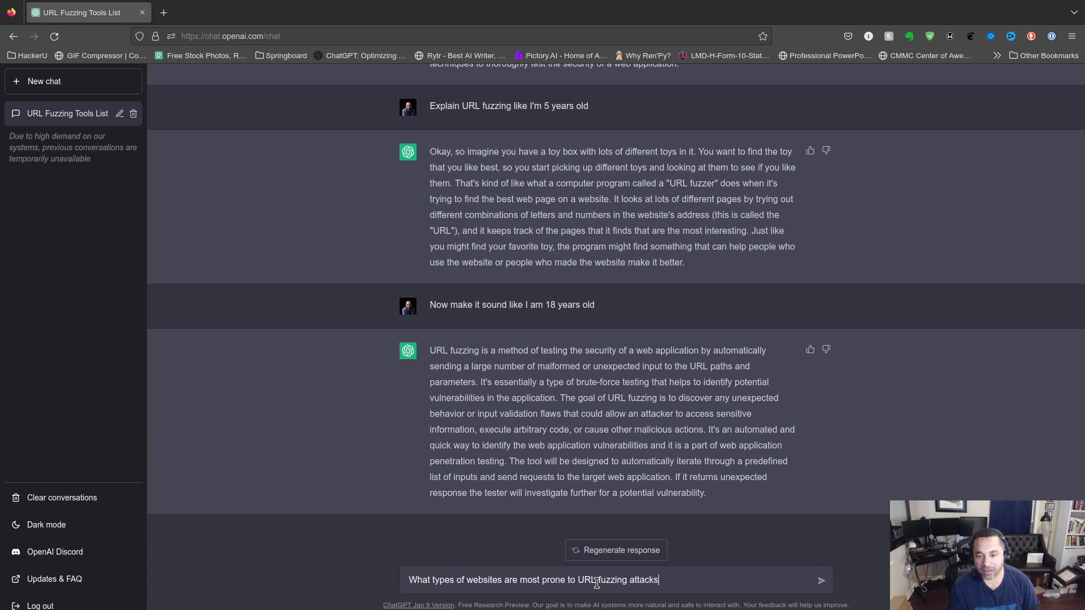
{"action": "type", "text": " ?"}
{"action": "key", "text": "Return"}
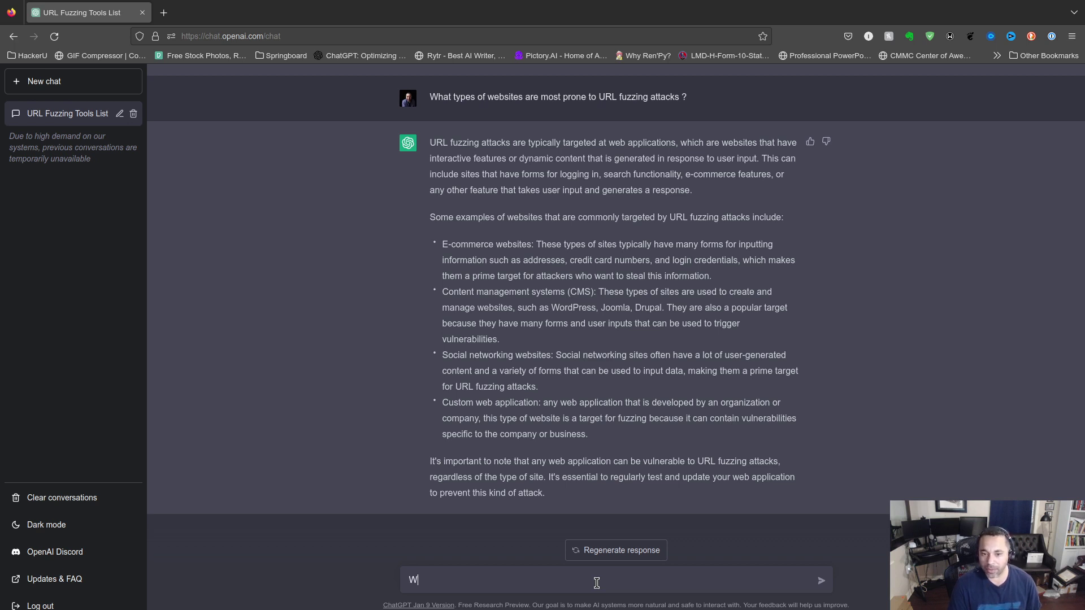
- Draft 'Give me an example of a success fuzzing attack for a fictitious wordpress' with the spelling fixed
{"action": "type", "text": "Give me an examp"}
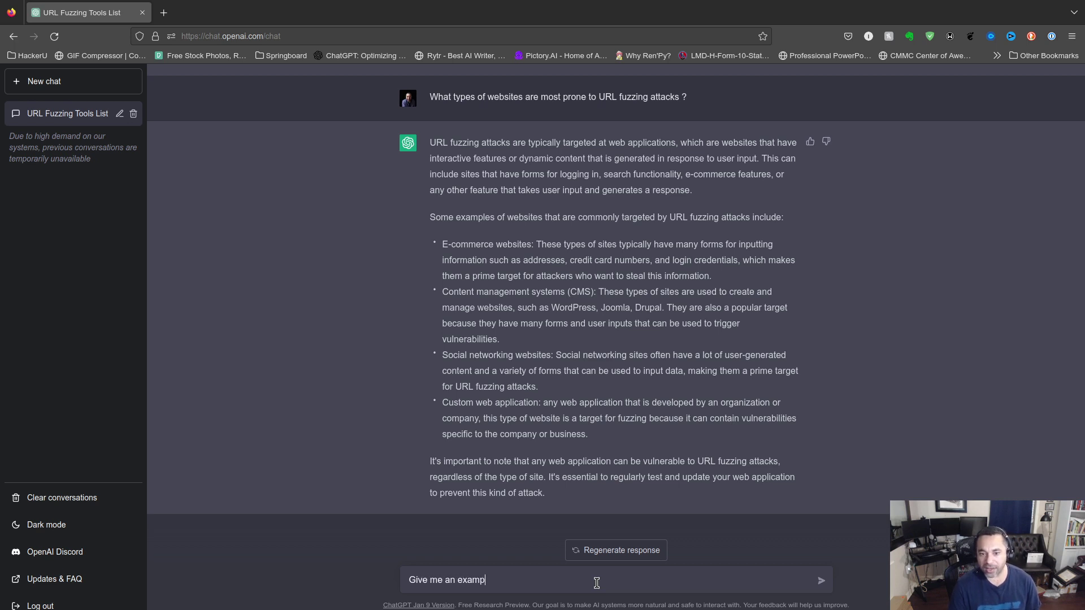
{"action": "type", "text": "le of a "}
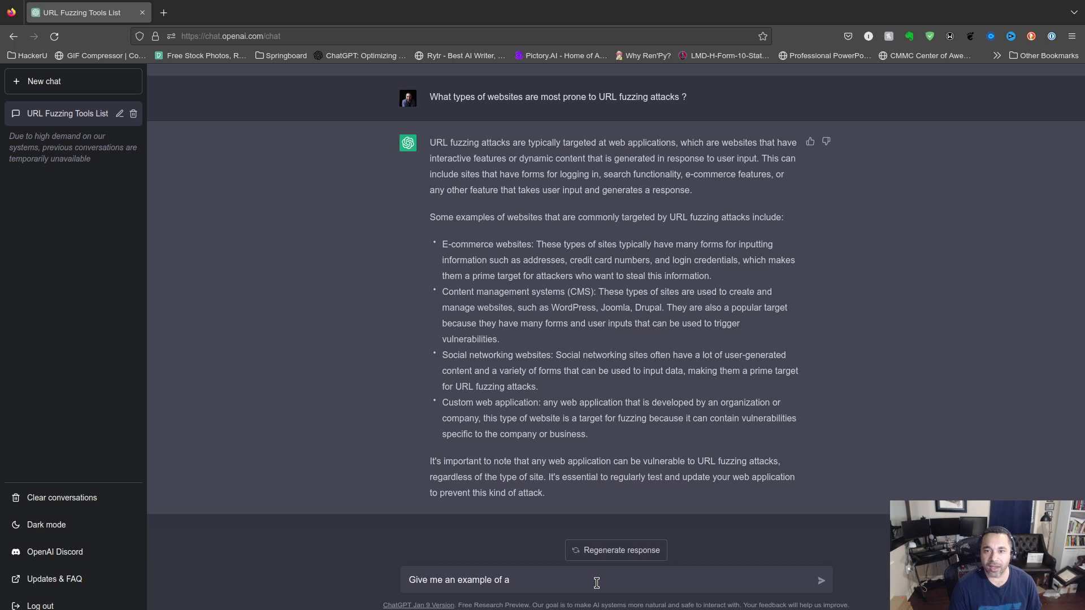
{"action": "type", "text": "success"}
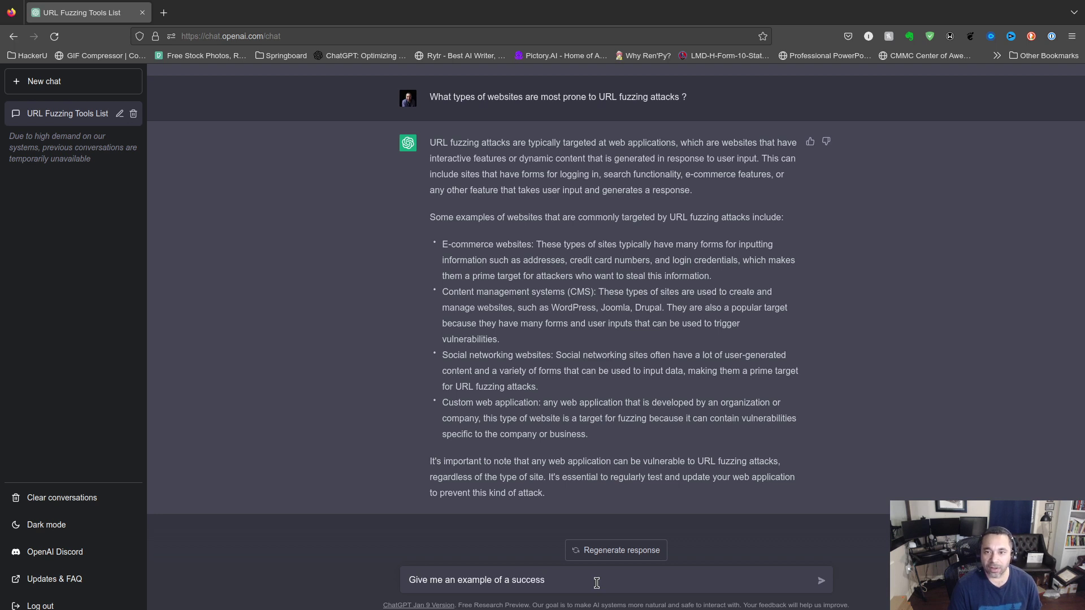
{"action": "type", "text": " fuzzing "}
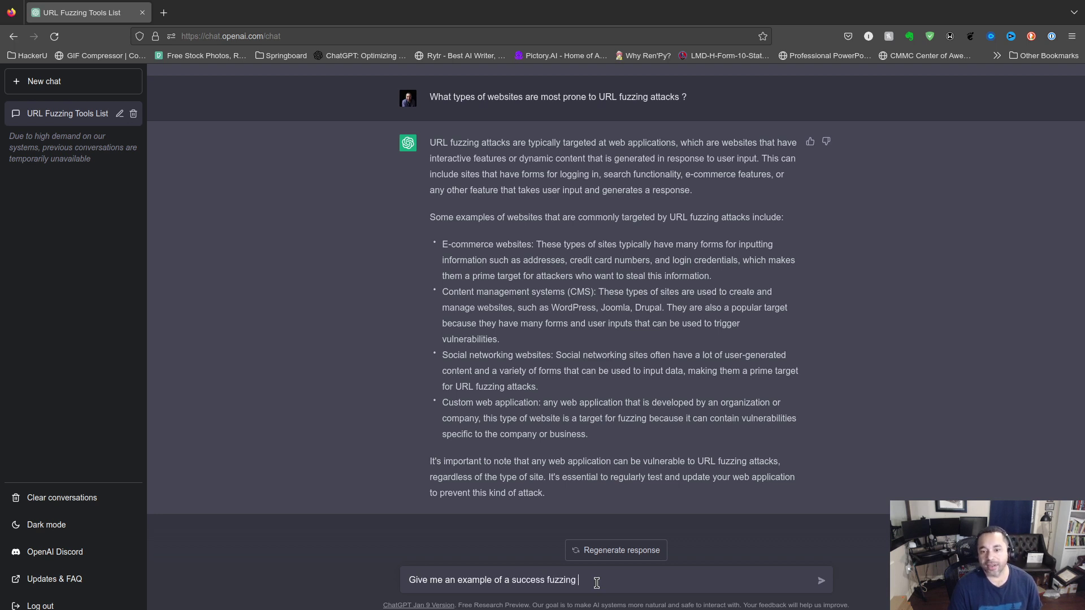
{"action": "type", "text": "attack "}
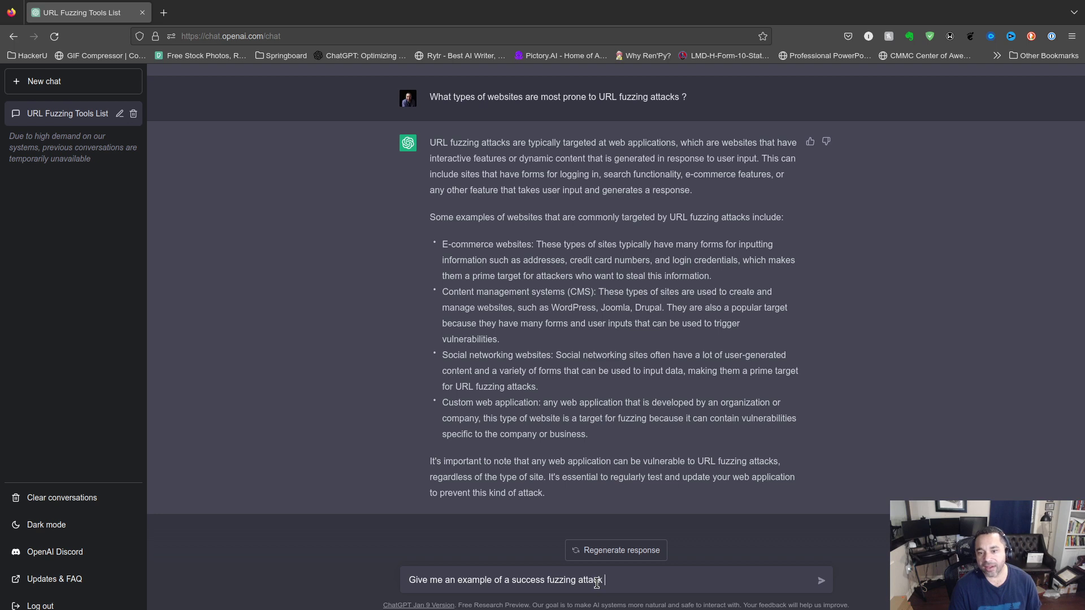
{"action": "type", "text": "for a fic"}
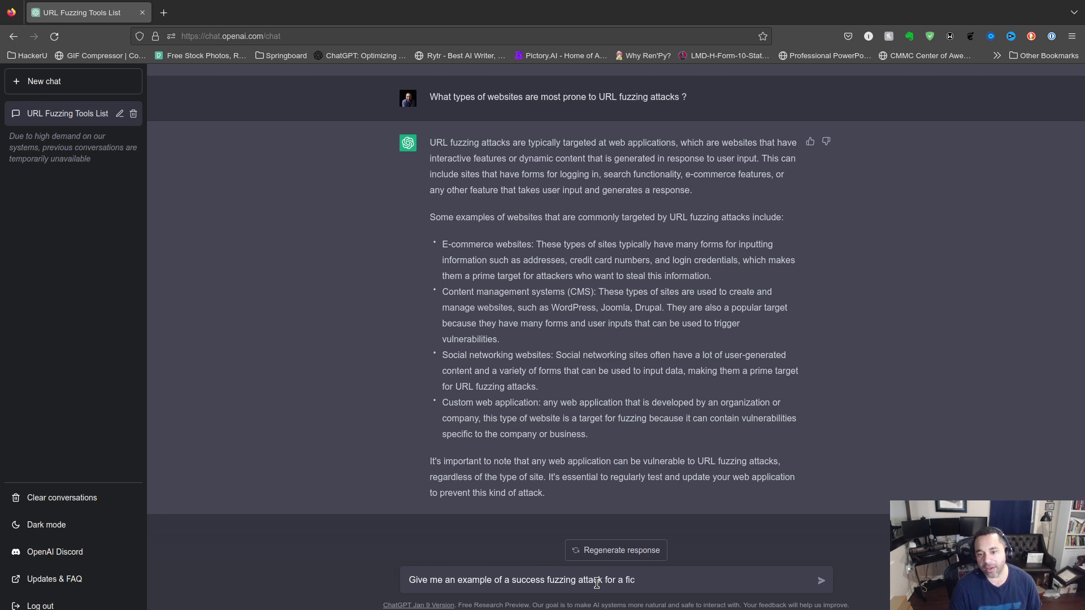
{"action": "type", "text": "ticious"}
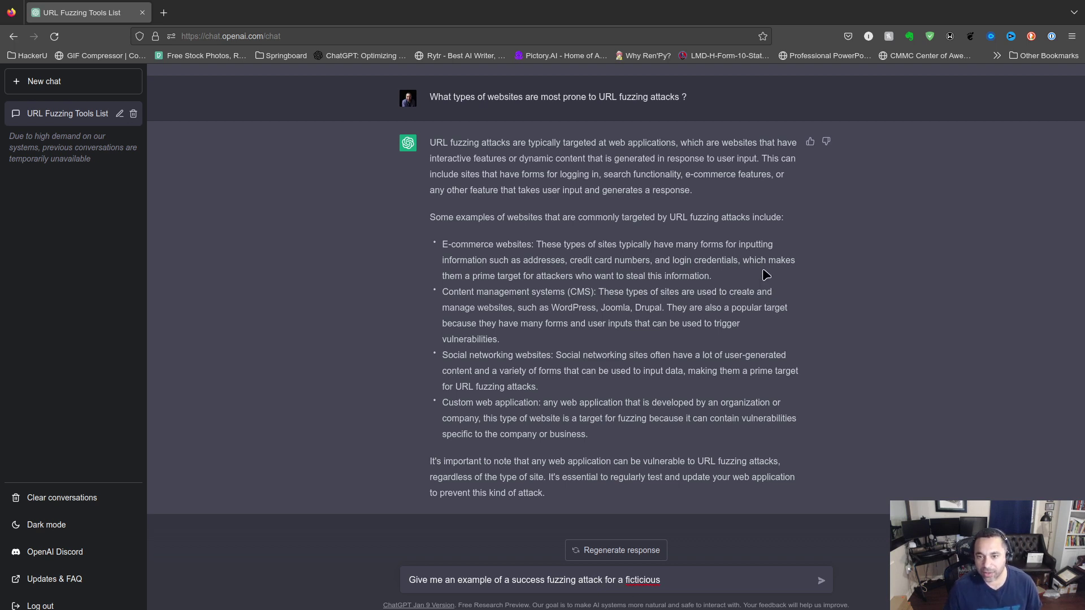
{"action": "key", "text": "BackSpace"}
{"action": "key", "text": "BackSpace"}
{"action": "key", "text": "BackSpace"}
{"action": "key", "text": "BackSpace"}
{"action": "key", "text": "BackSpace"}
{"action": "key", "text": "BackSpace"}
{"action": "type", "text": "tious"}
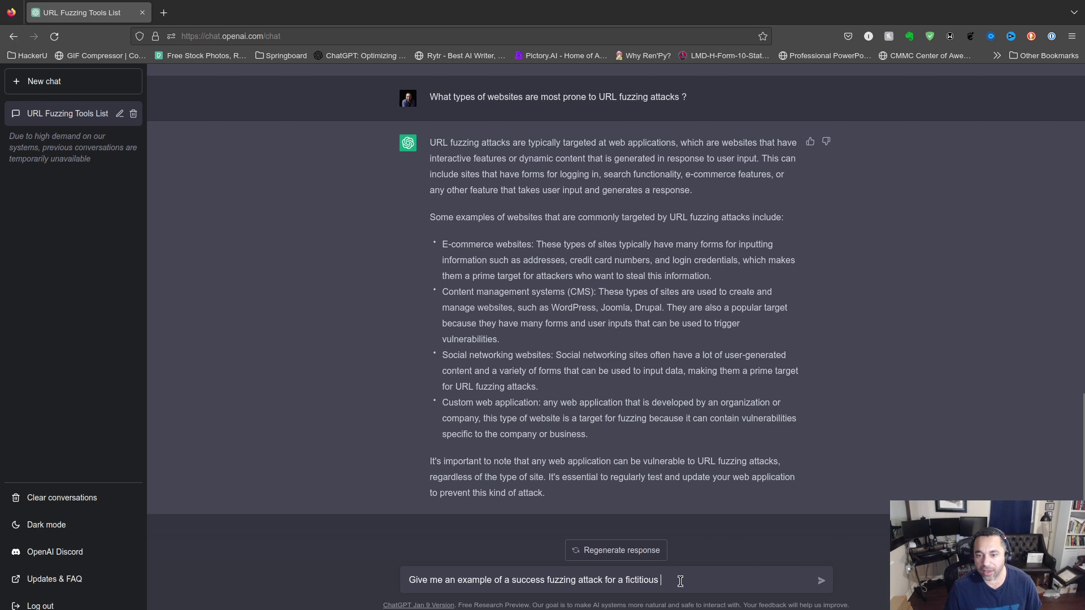
{"action": "type", "text": "word"}
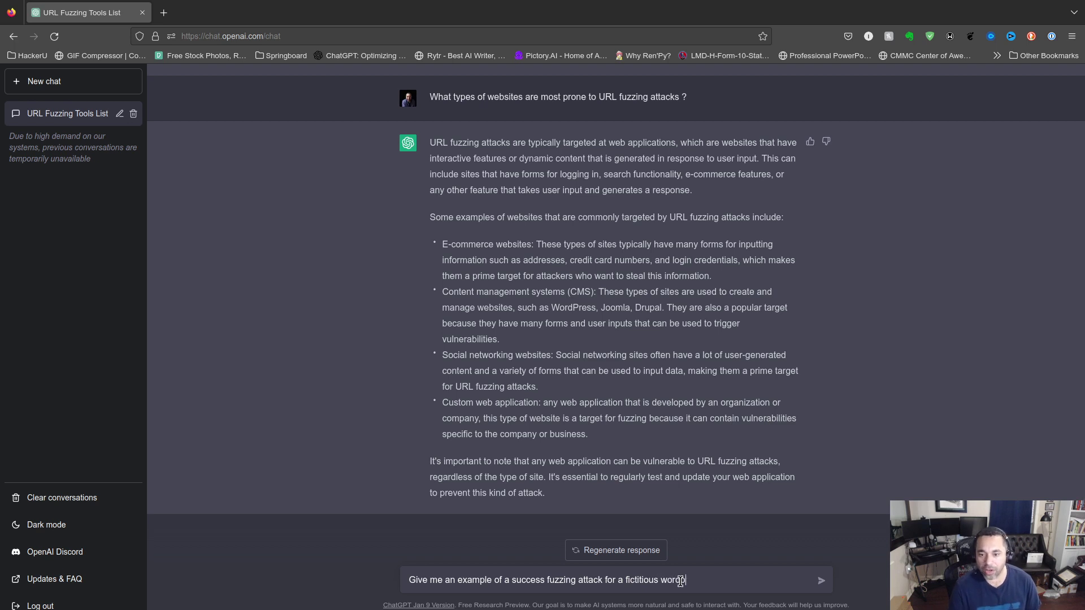
{"action": "type", "text": "press site"}
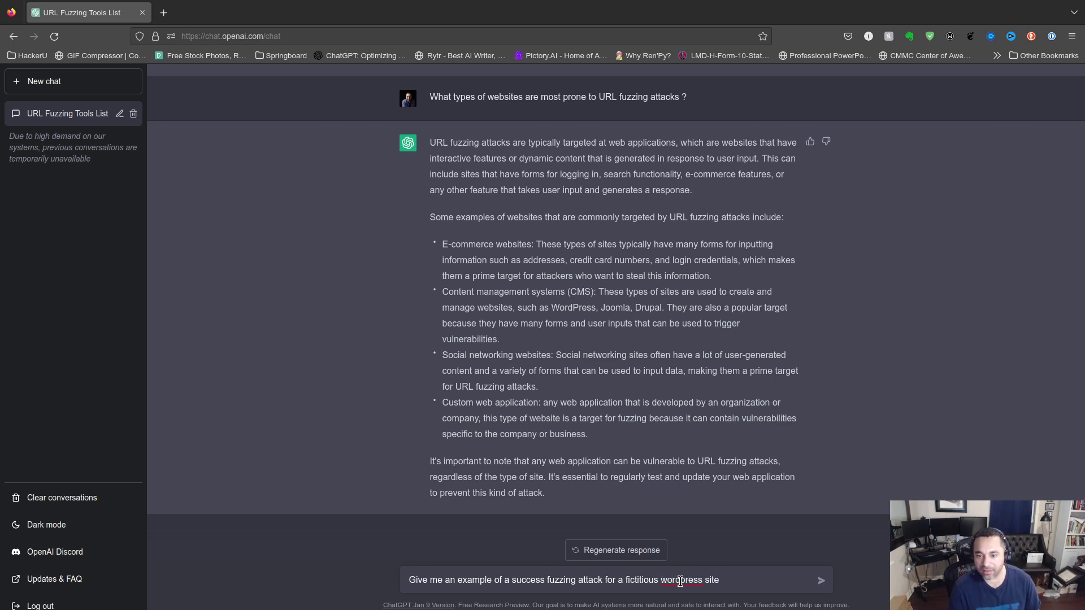
- Send the fictitious WordPress fuzzing attack example request
{"action": "key", "text": "Return"}
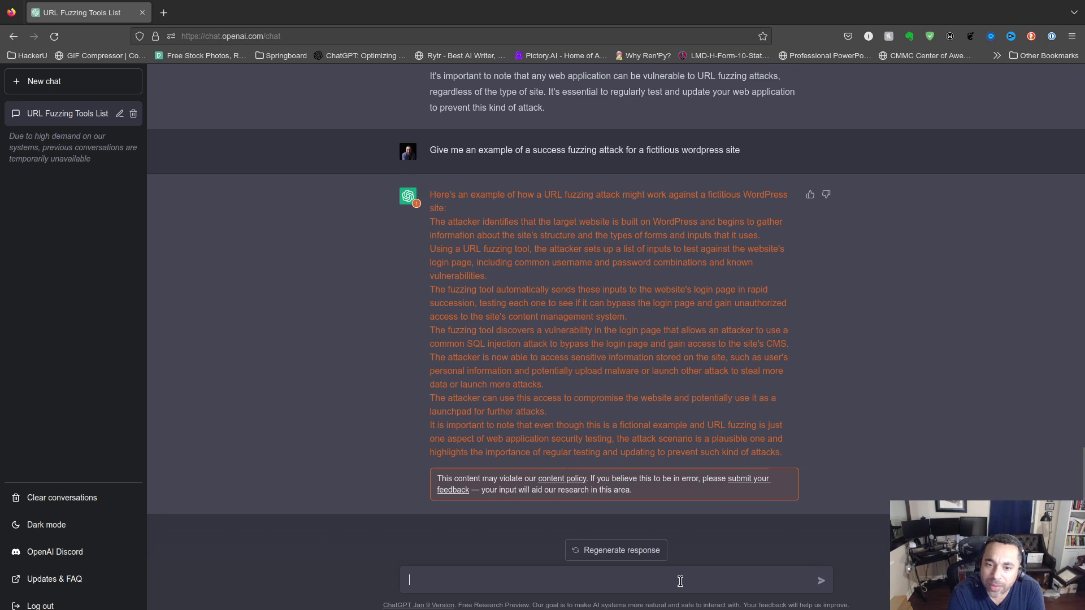
- Type the request for a brief penetration test report on the URL fuzzing vulnerability
{"action": "type", "text": "Write a b"}
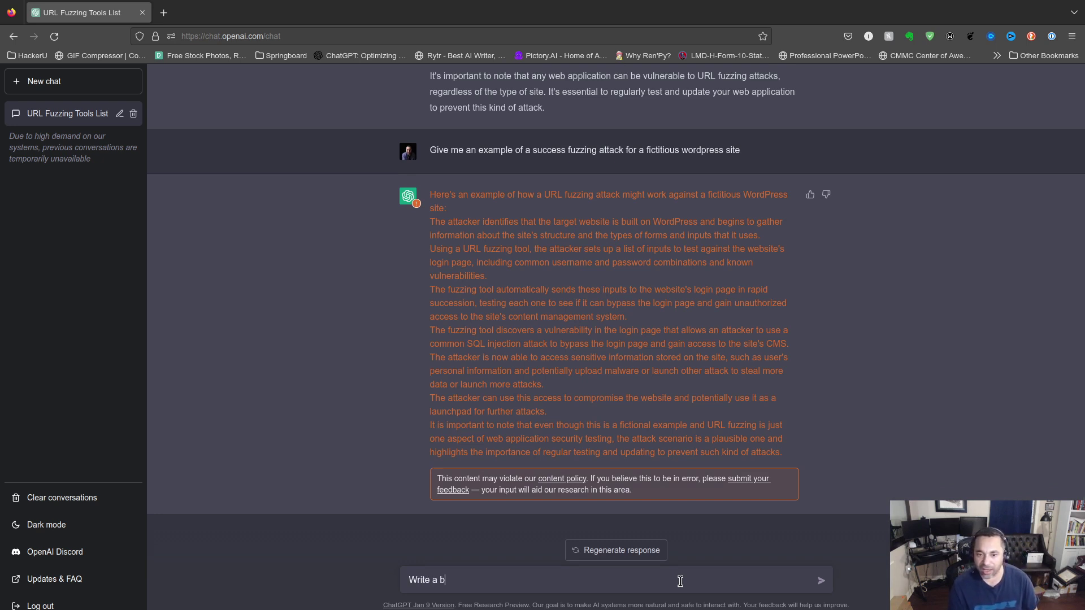
{"action": "type", "text": "rief penet"}
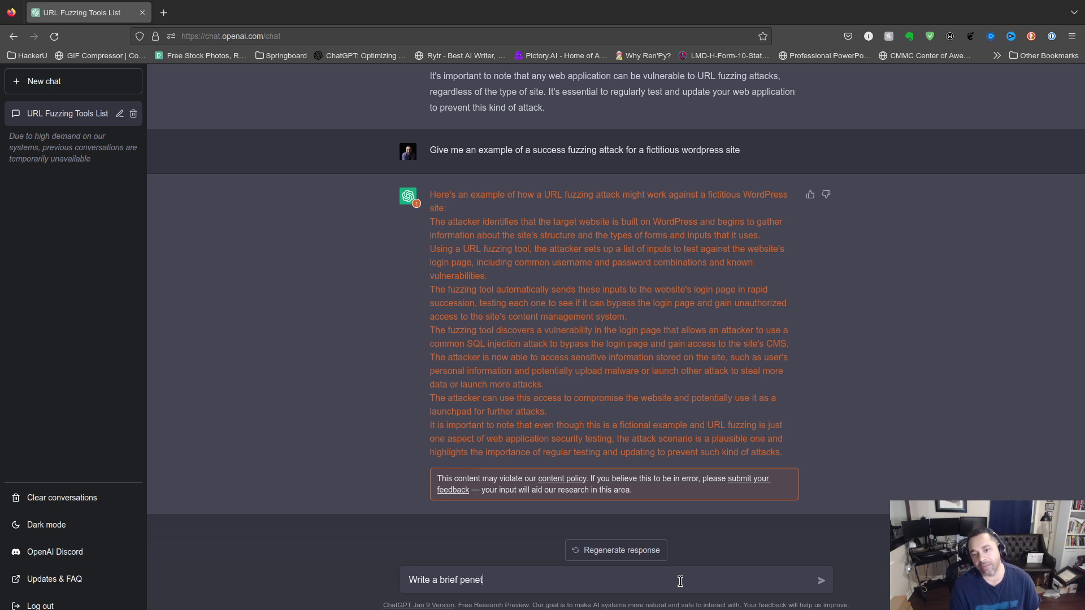
{"action": "type", "text": "ration te"}
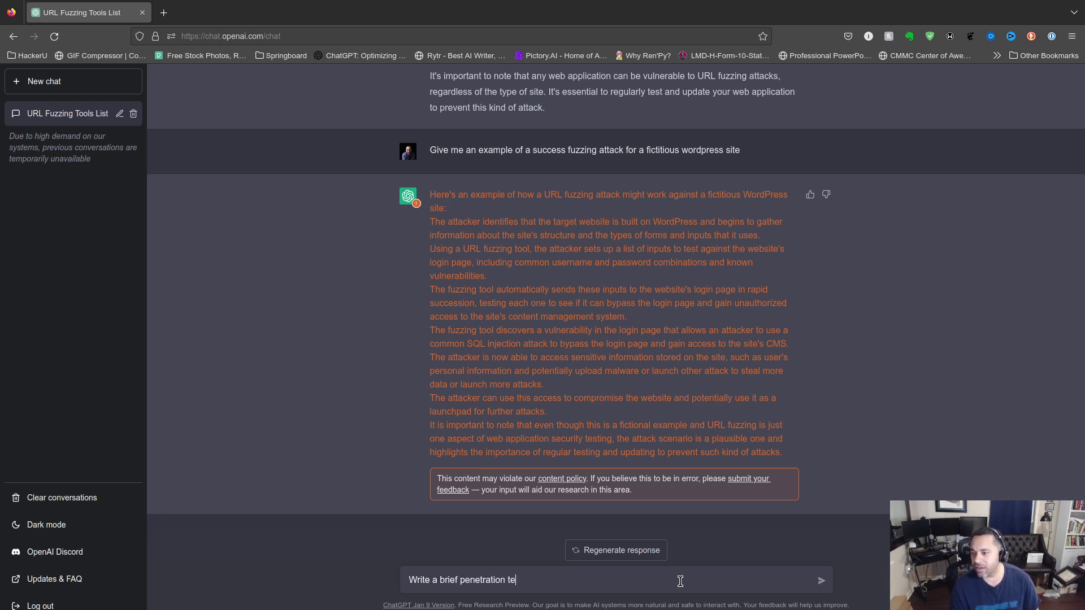
{"action": "type", "text": "st report explaining "}
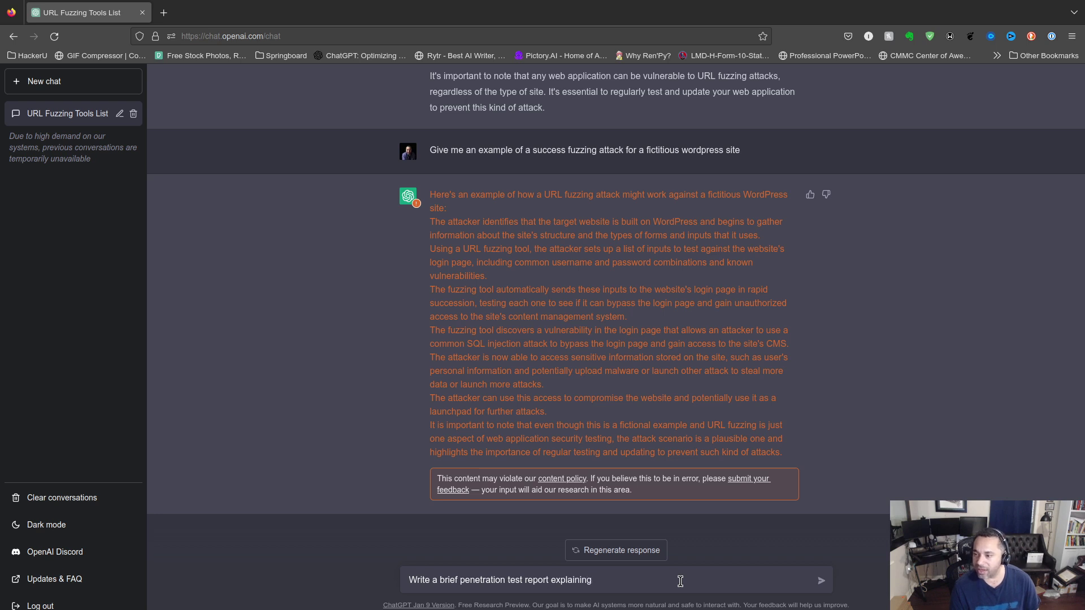
{"action": "type", "text": "the "}
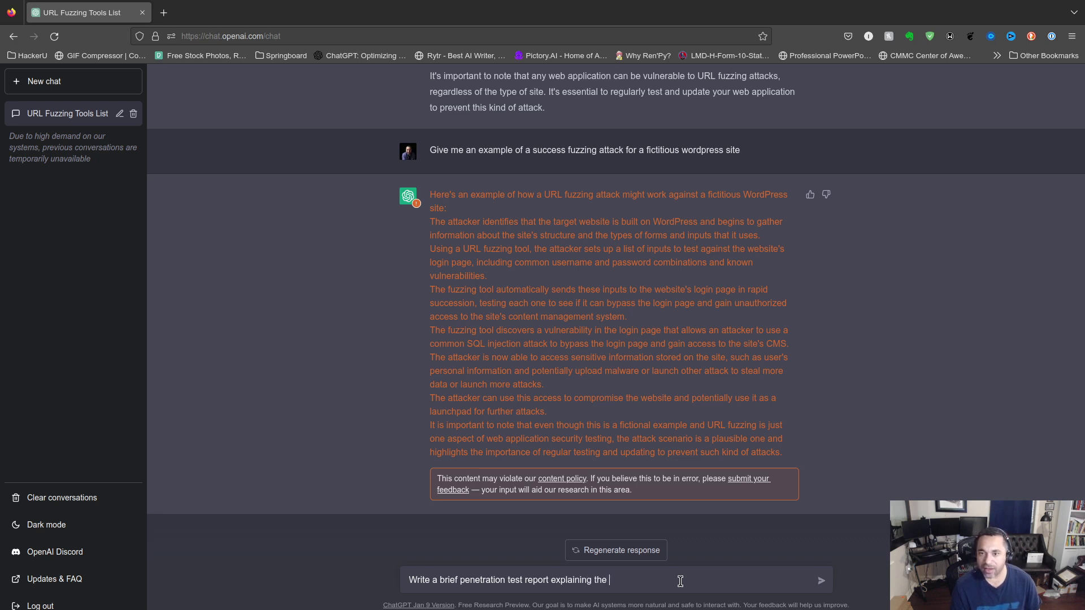
{"action": "type", "text": "URL fuzzing att"}
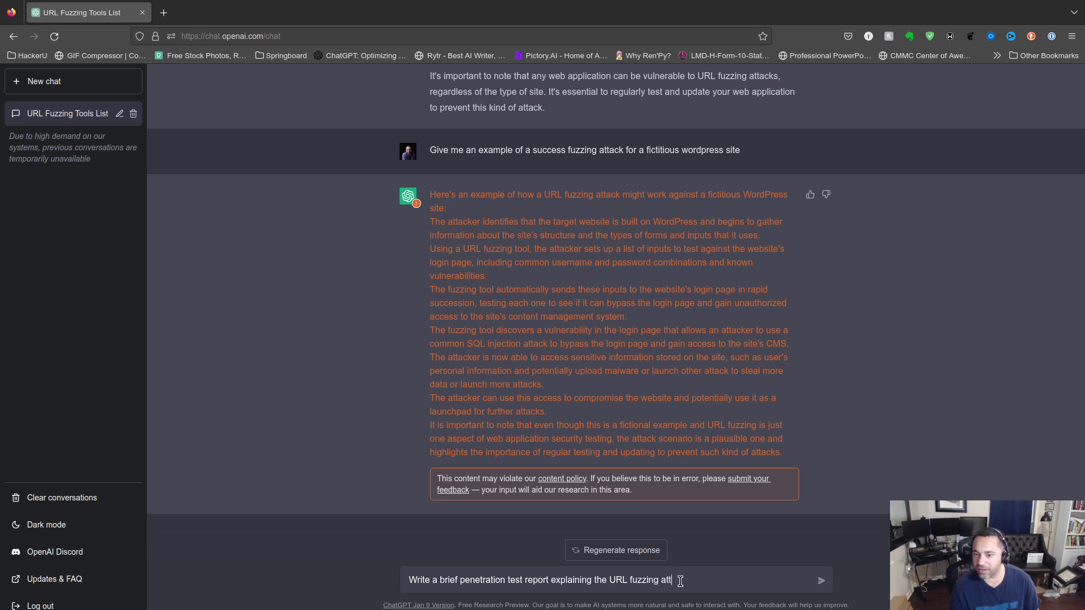
{"action": "type", "text": "ack vul"}
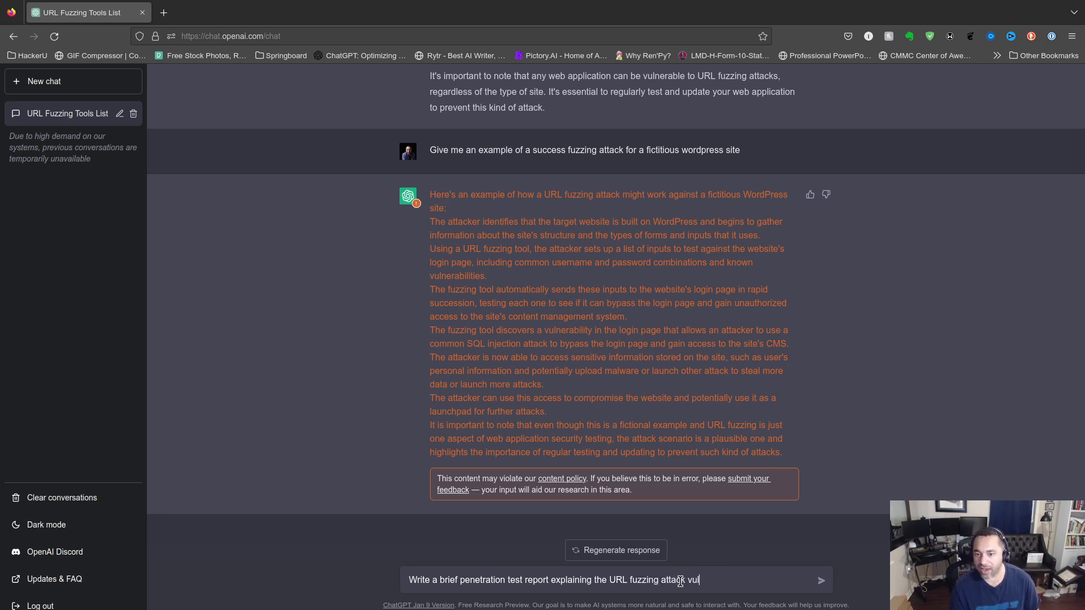
{"action": "type", "text": "nerability"}
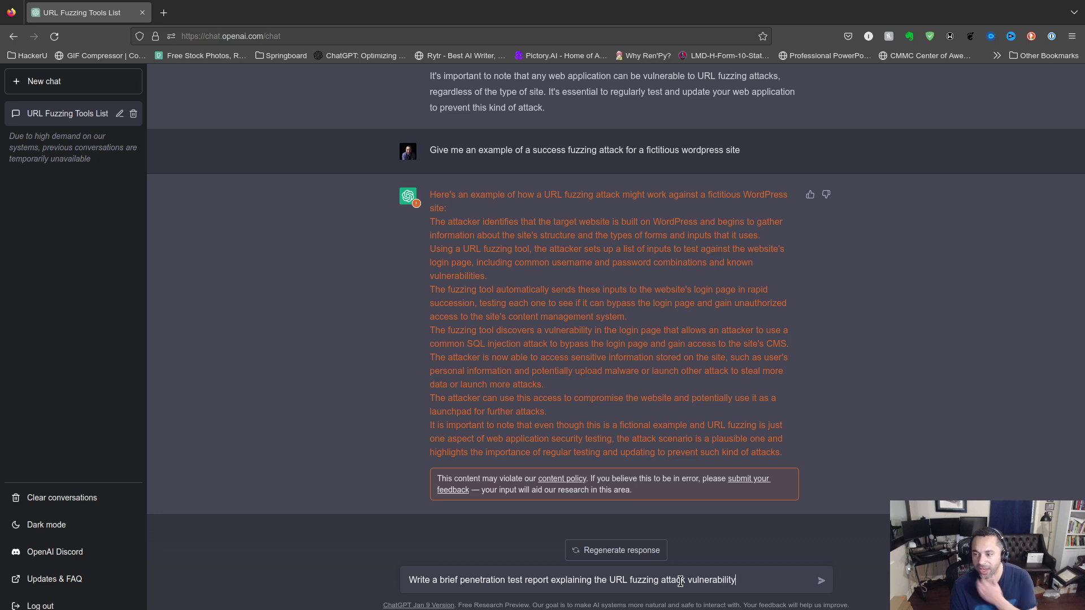
{"action": "type", "text": " alo"}
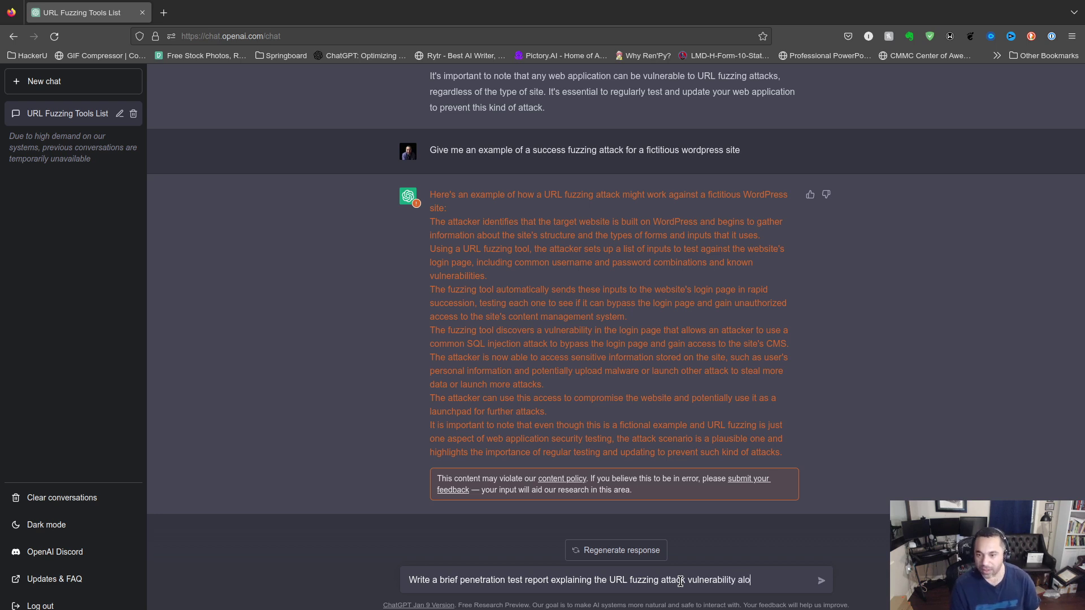
{"action": "type", "text": "ng with some reco"}
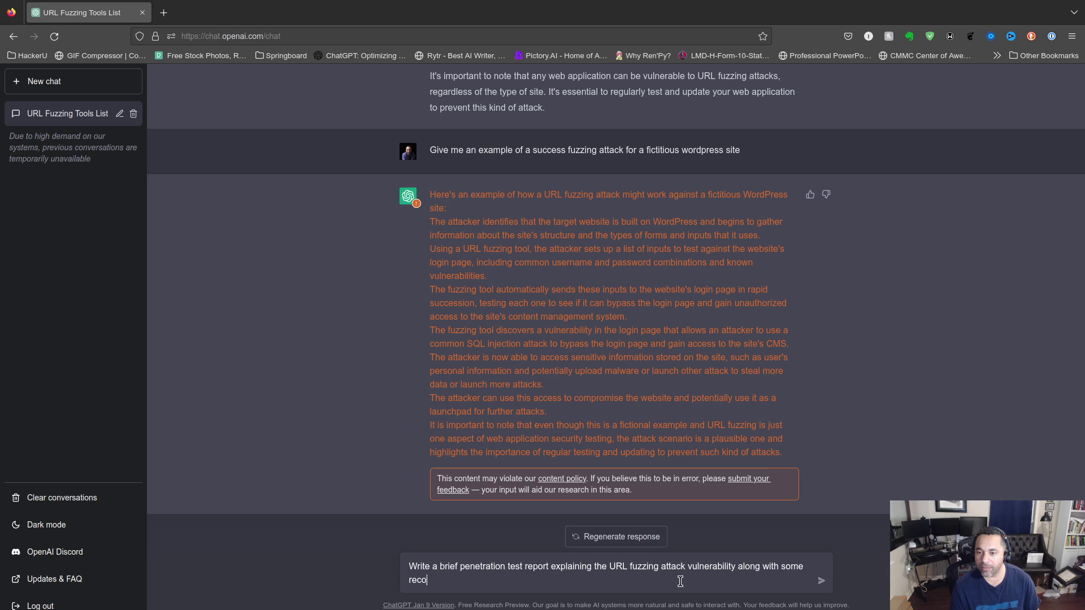
{"action": "type", "text": "mmenatations"}
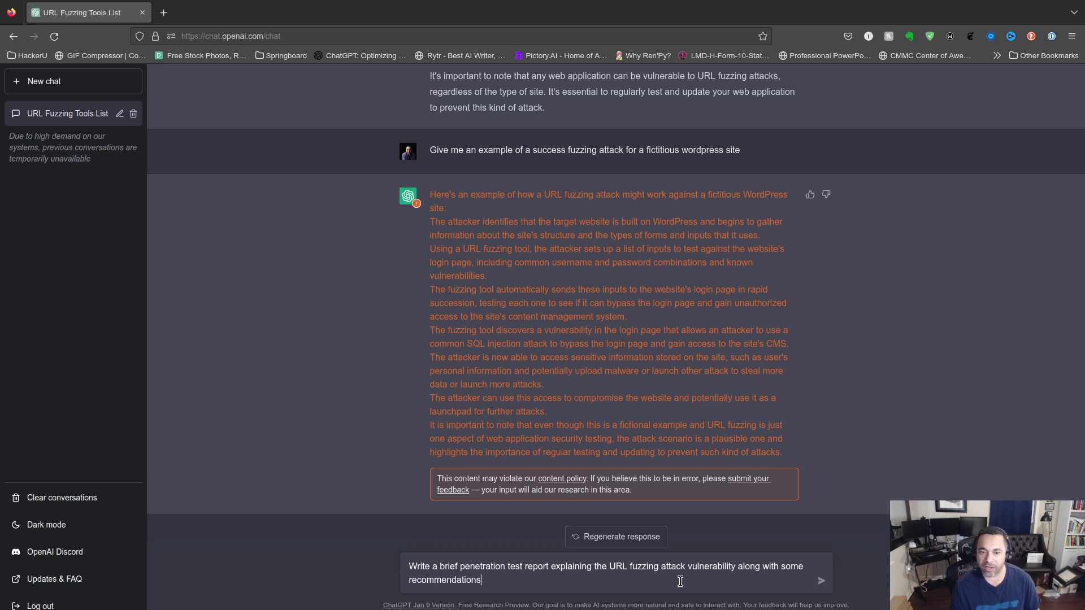
- Send the penetration test report request with recommendations
{"action": "key", "text": "Return"}
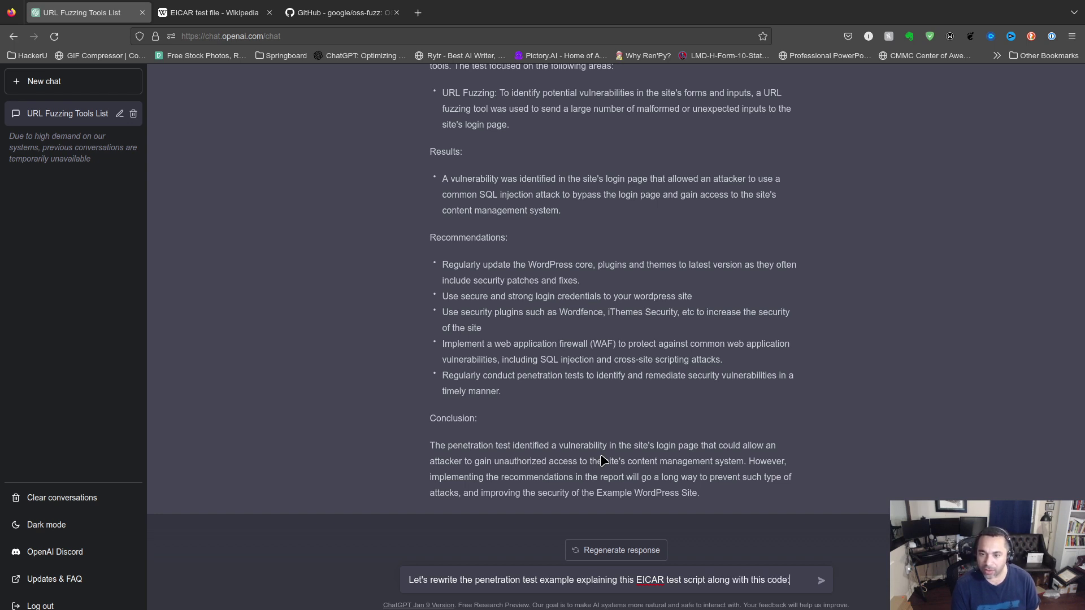
- Paste the EICAR test string into the rewrite-the-report prompt
{"action": "type", "text": "X5O!P%@AP[4\\PZX54(P^)7CC)7}$EICAR-STANDARD-ANTIVIRUS-TEST-FILE!$H+H*"}
- Send the EICAR test script report rewrite request
{"action": "key", "text": "Return"}
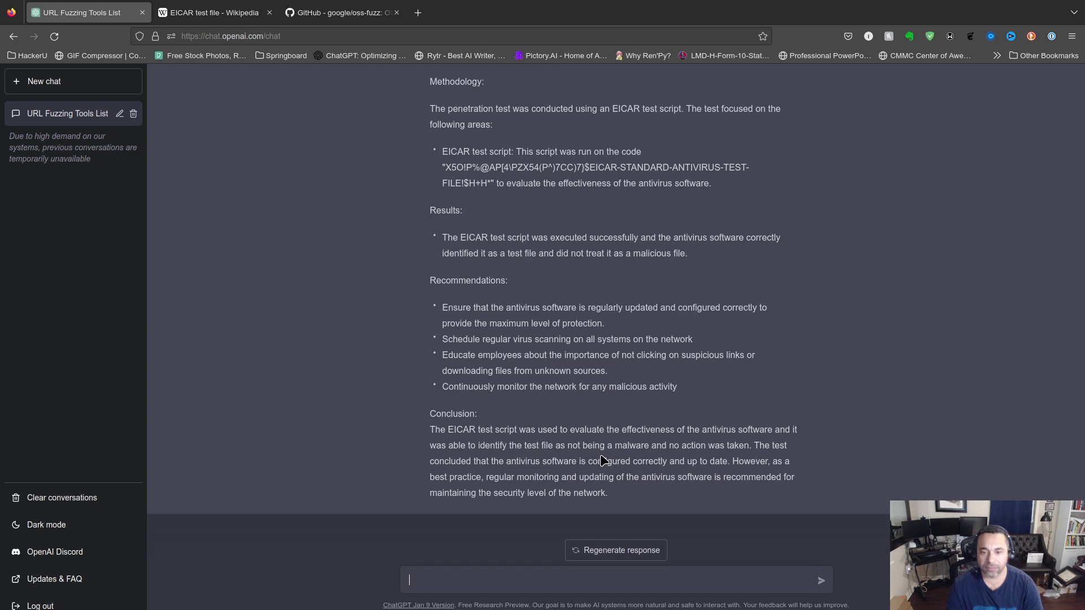
- Ask ChatGPT to make the high-level report more granular, with detailed examples of how this could be exploited
{"action": "type", "text": "T"}
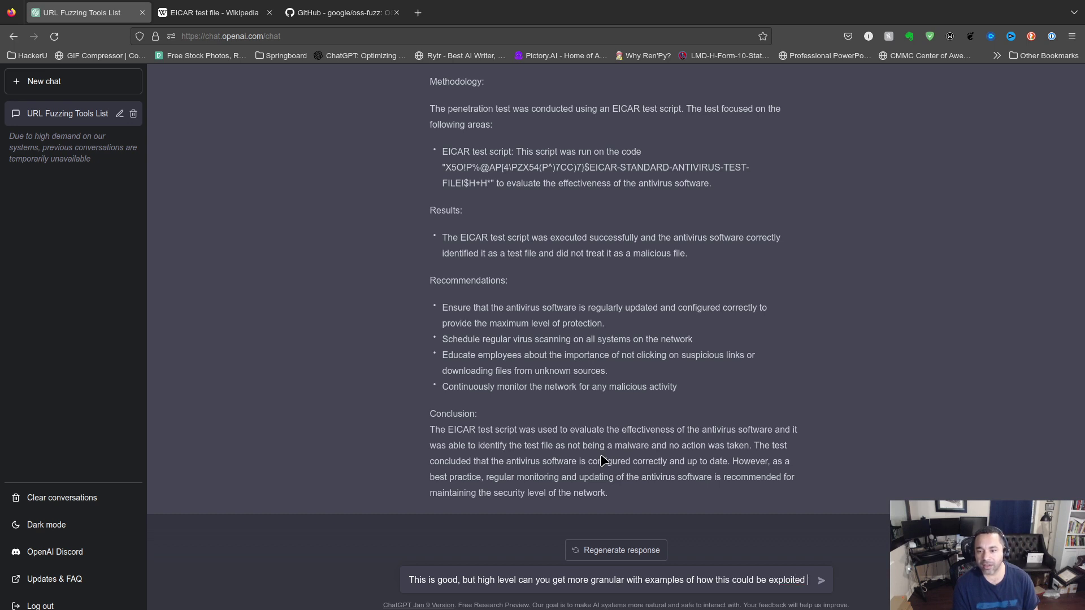
{"action": "type", "text": "ith detail"}
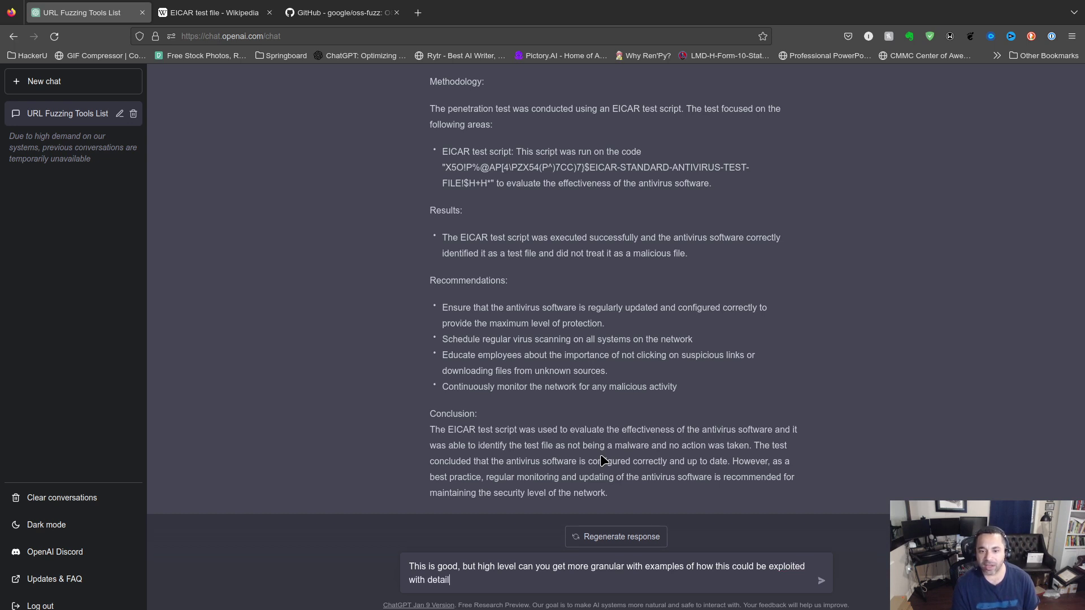
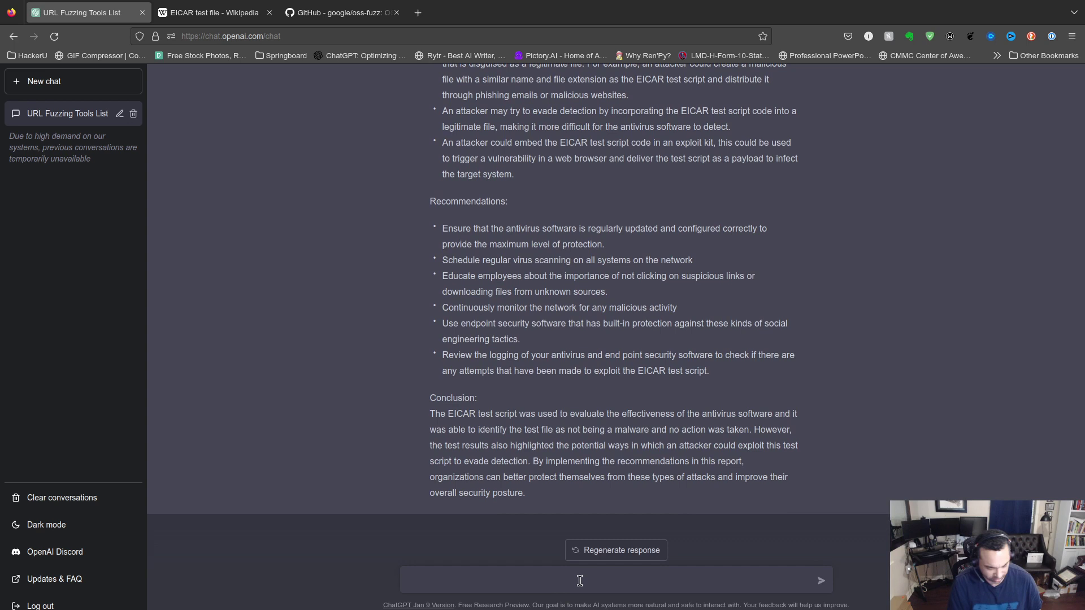
- Draft the unsent follow-up 'Can you explain how to exploi', removing a stray 'x' typo
{"action": "type", "text": "Can you x"}
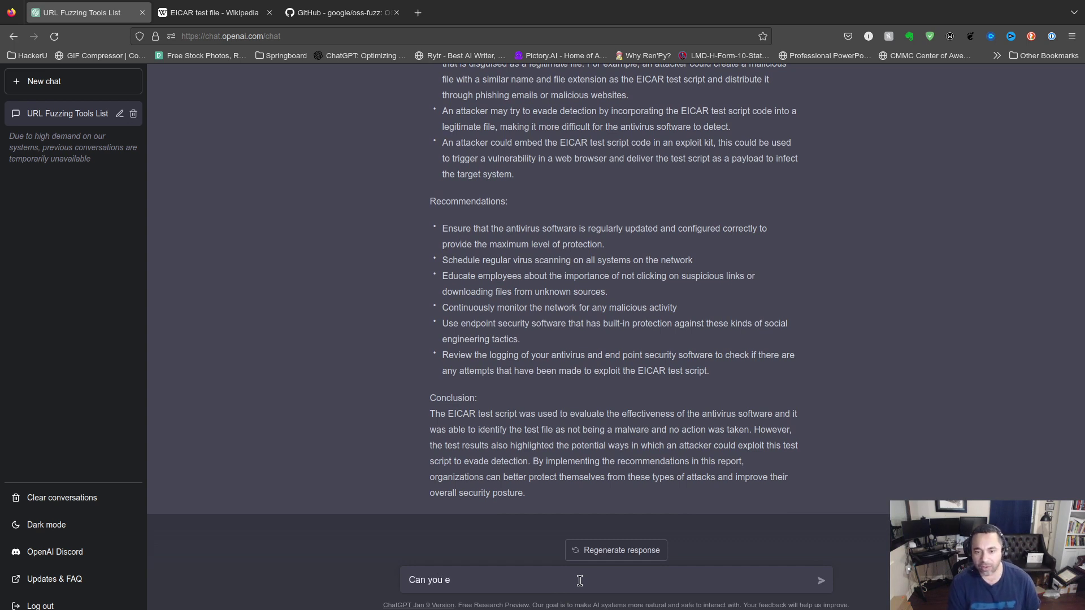
{"action": "key", "text": "BackSpace"}
{"action": "type", "text": "explain "}
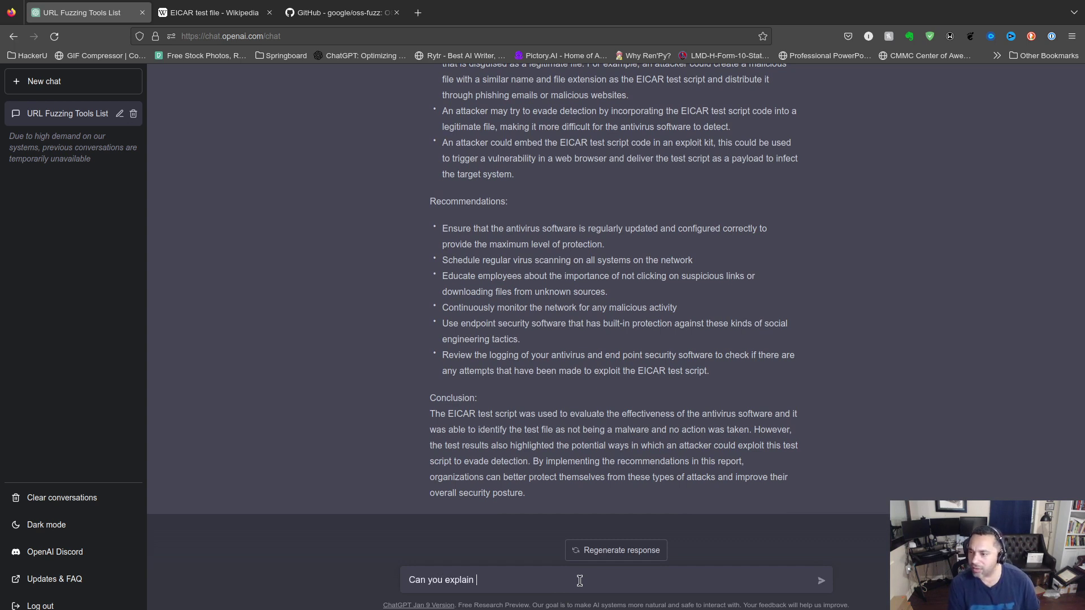
{"action": "type", "text": "how to exploi"}
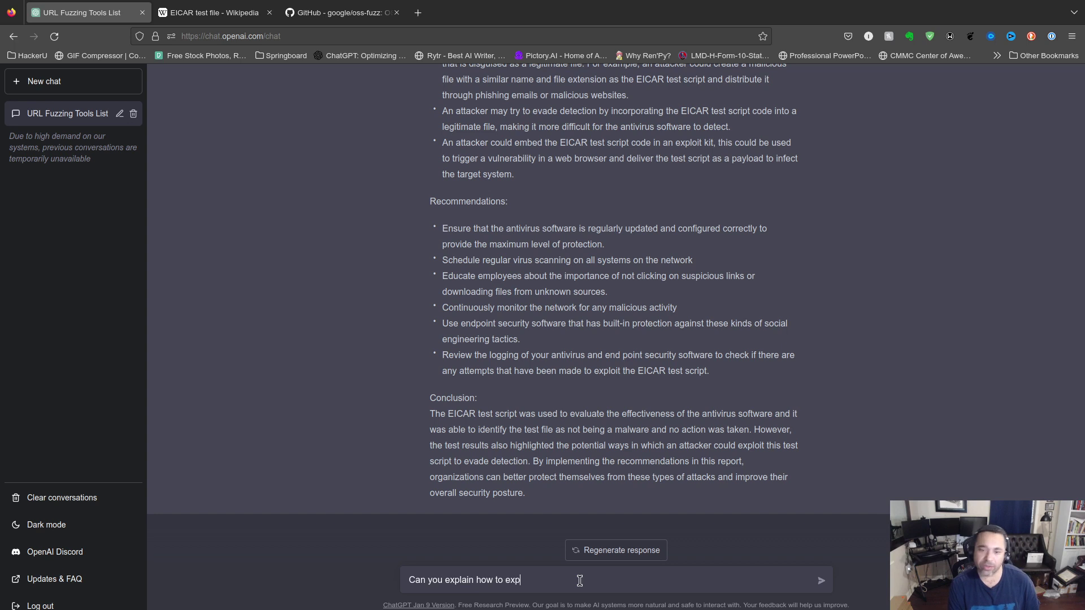
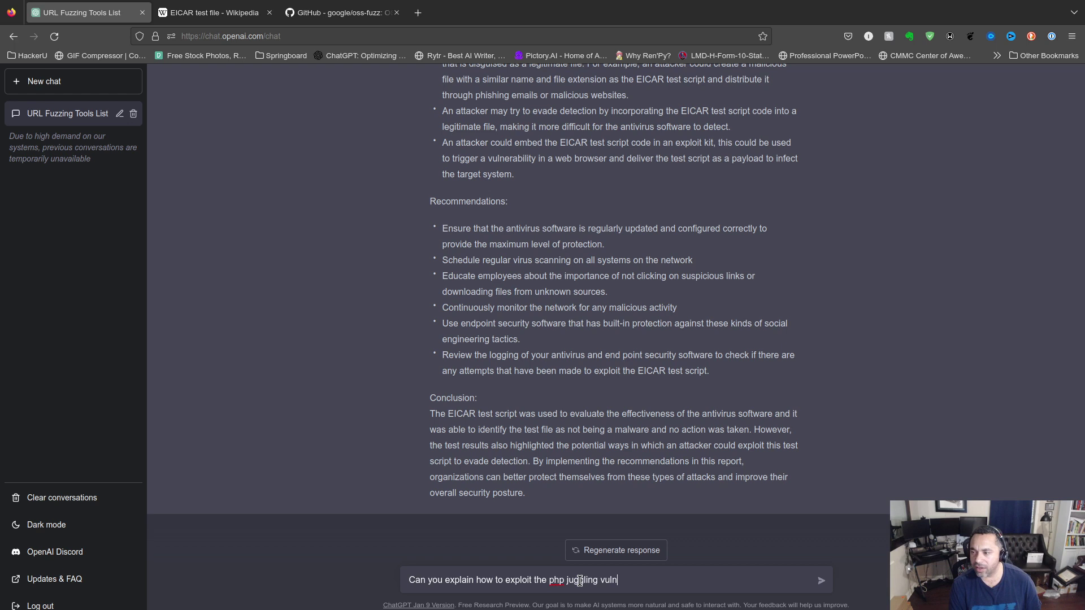
- Continue the prompt with "vulnerability in the following" so it asks how to exploit the PHP juggling vulnerability
{"action": "type", "text": "erability"}
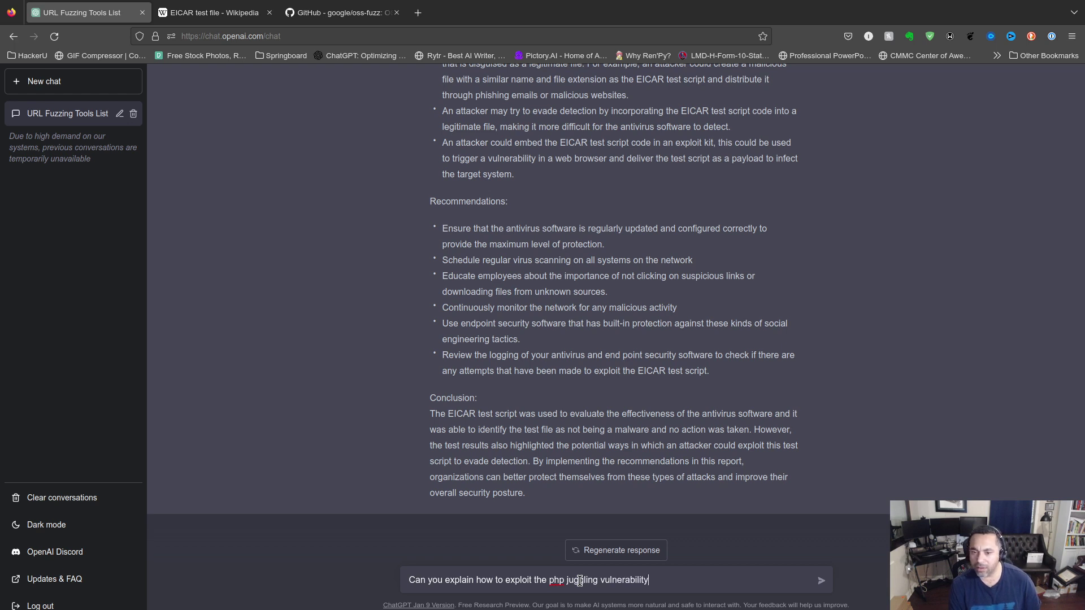
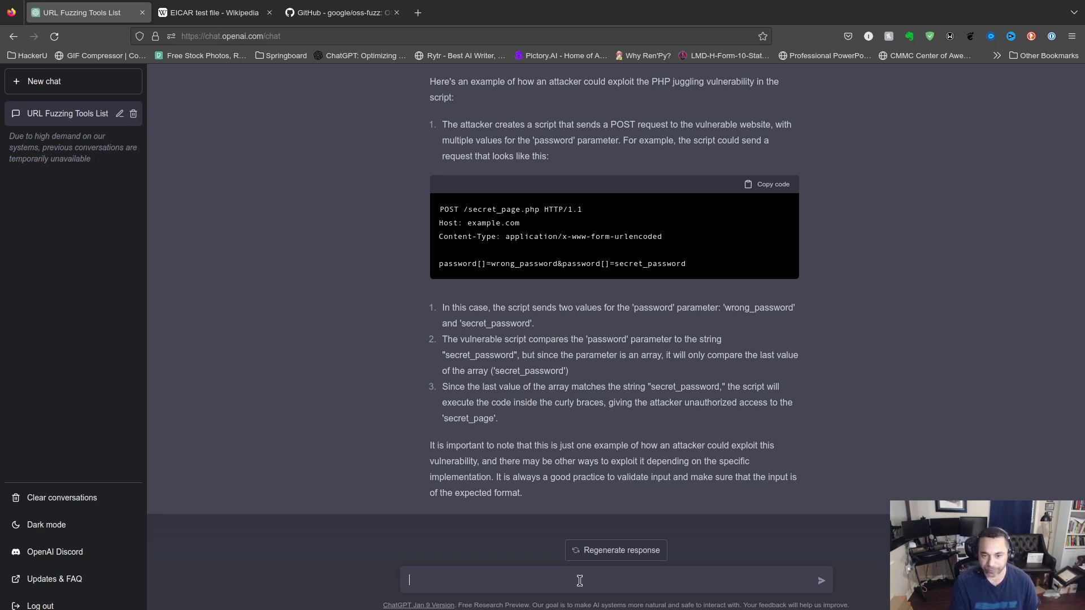
- Send the question 'How would you sanitize or validate the input ?', correcting typos along the way
{"action": "type", "text": "How wu"}
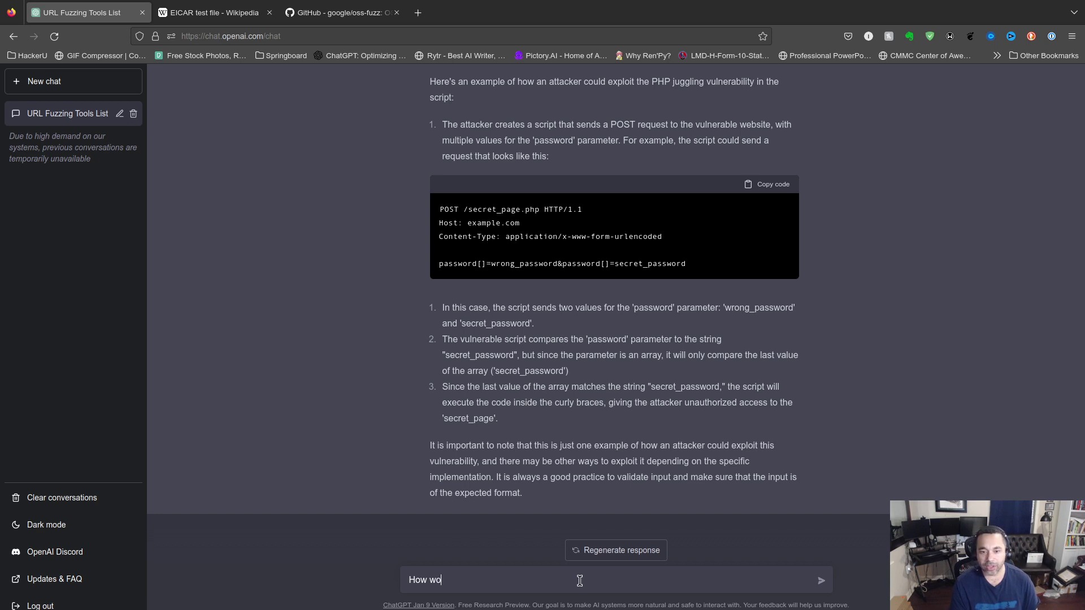
{"action": "type", "text": "uld"}
{"action": "key", "text": "BackSpace"}
{"action": "key", "text": "BackSpace"}
{"action": "key", "text": "BackSpace"}
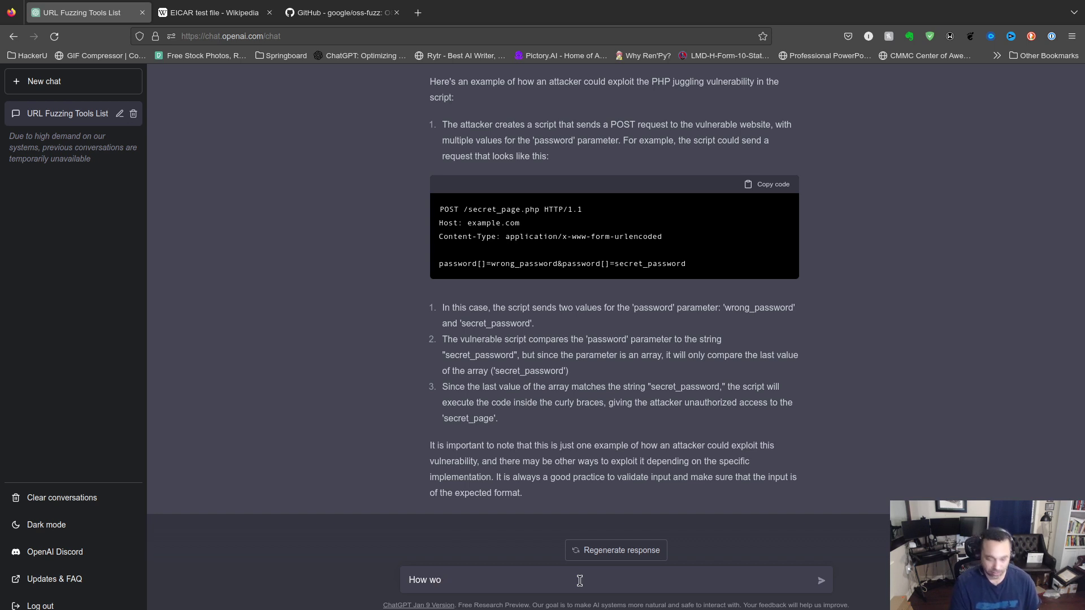
{"action": "type", "text": "uld you v"}
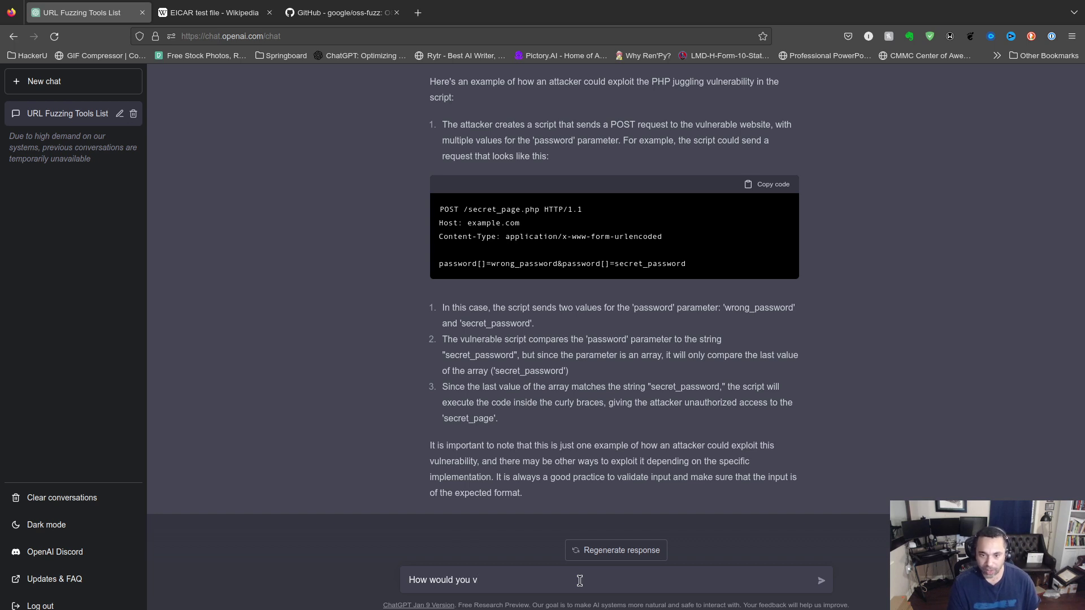
{"action": "key", "text": "BackSpace"}
{"action": "type", "text": "sanitize"}
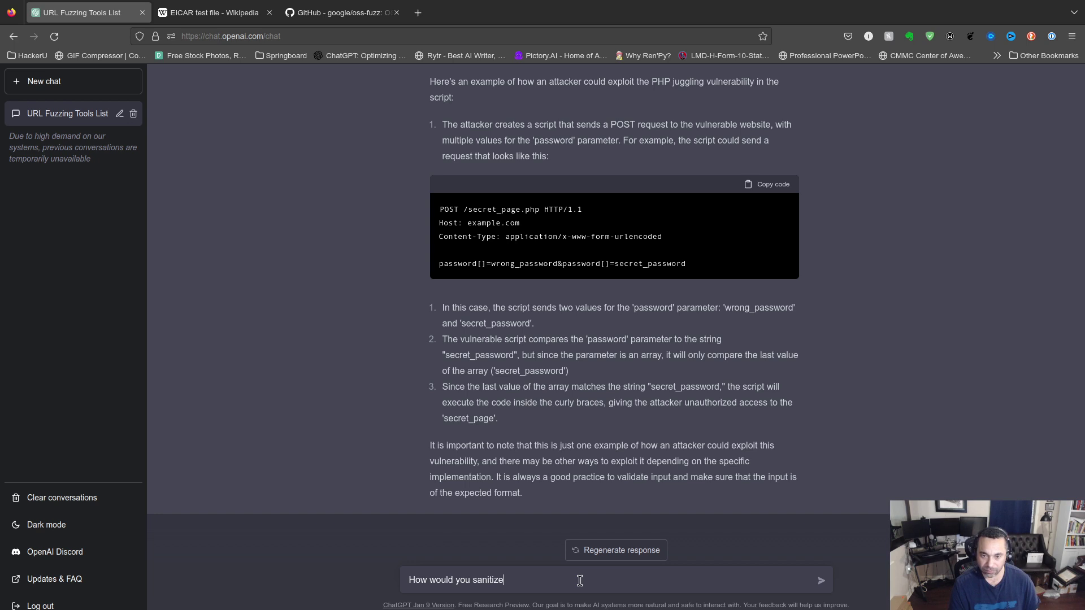
{"action": "type", "text": " or validate the input"}
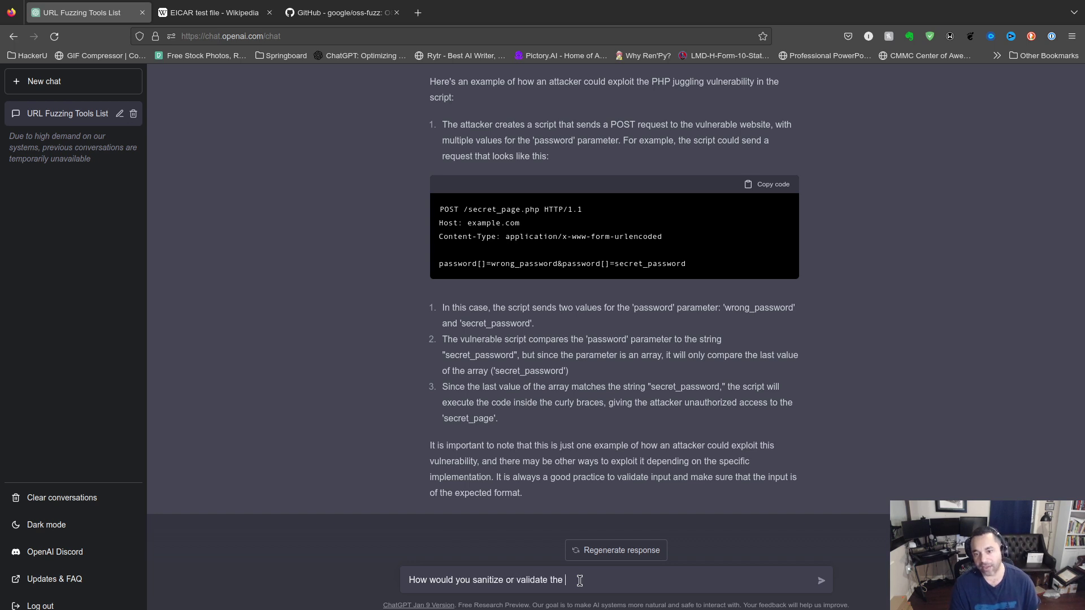
{"action": "type", "text": " ?"}
{"action": "key", "text": "Return"}
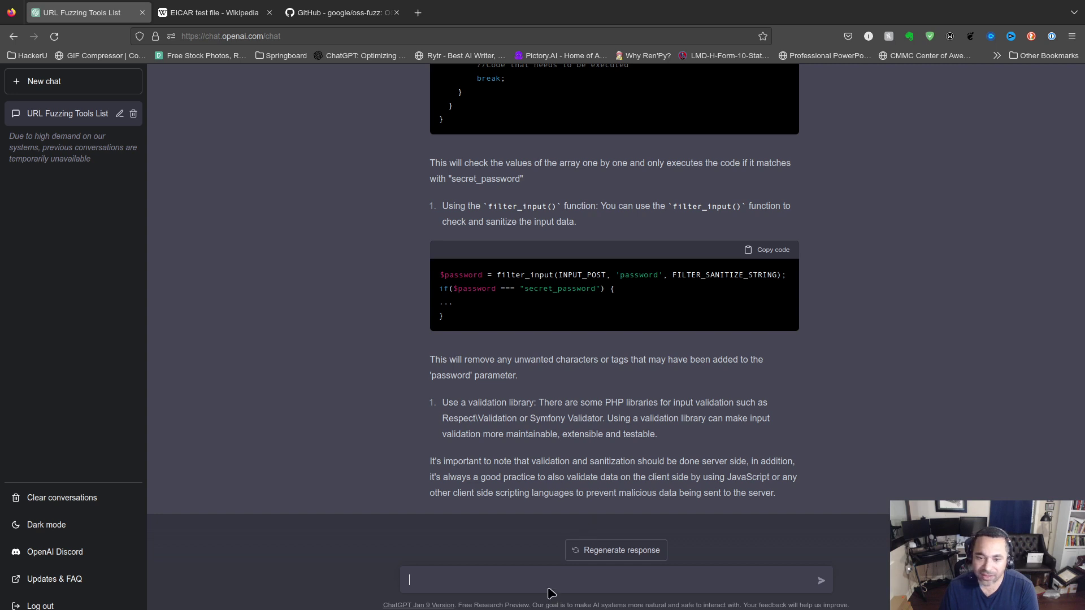
- Type the prompt 'Write a python script to exploit the previous vulnerability', fixing the misspellings of 'script' and 'exploit'
{"action": "type", "text": "Writ"}
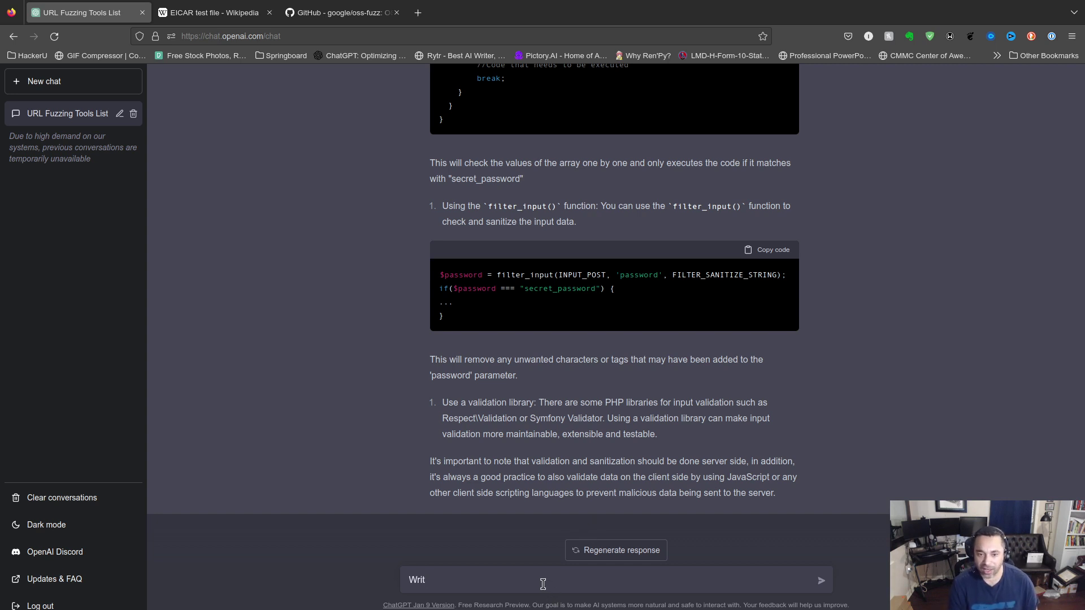
{"action": "type", "text": "e a py"}
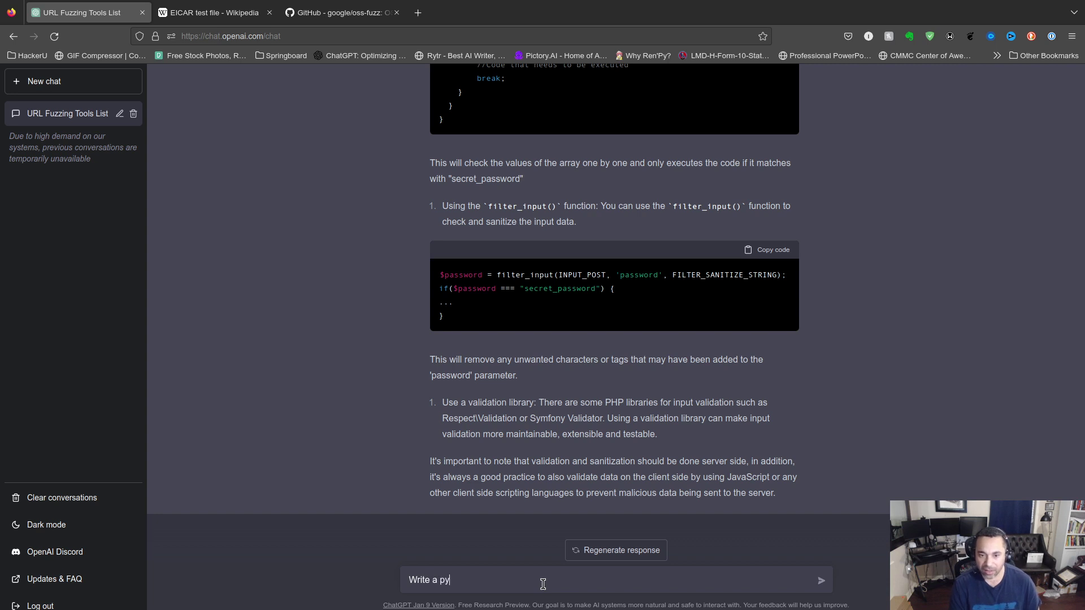
{"action": "type", "text": "thon sript t"}
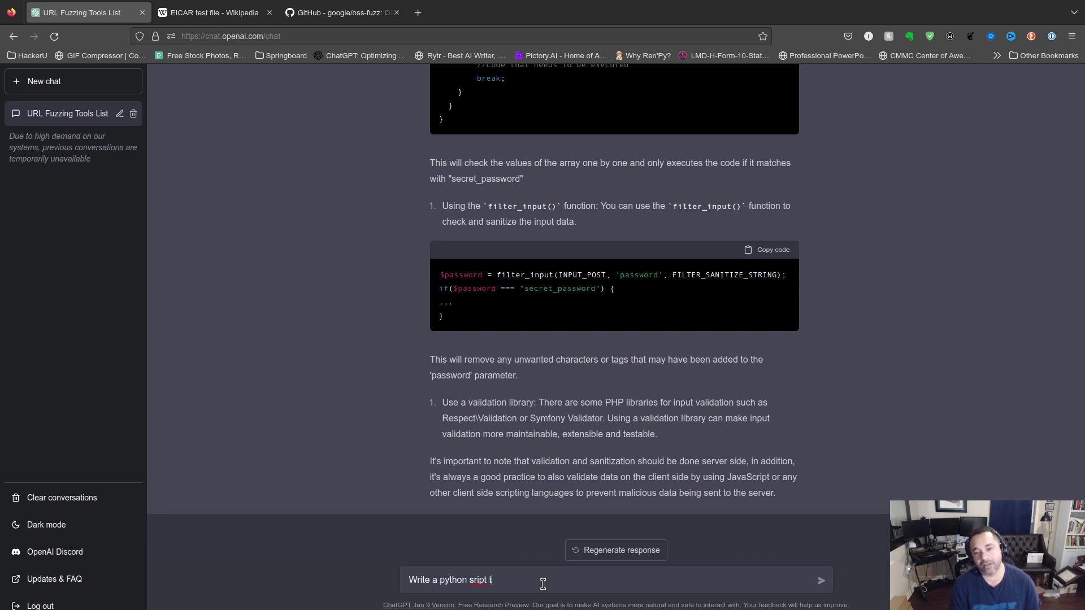
{"action": "key", "text": "BackSpace"}
{"action": "key", "text": "BackSpace"}
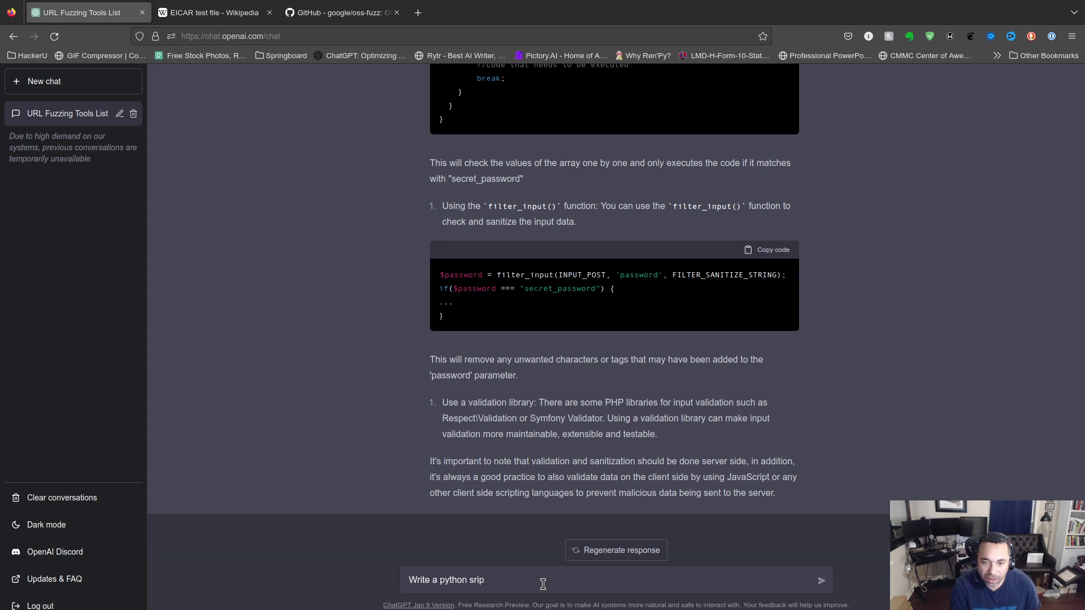
{"action": "type", "text": "pt"}
{"action": "key", "text": "BackSpace"}
{"action": "key", "text": "BackSpace"}
{"action": "key", "text": "BackSpace"}
{"action": "key", "text": "BackSpace"}
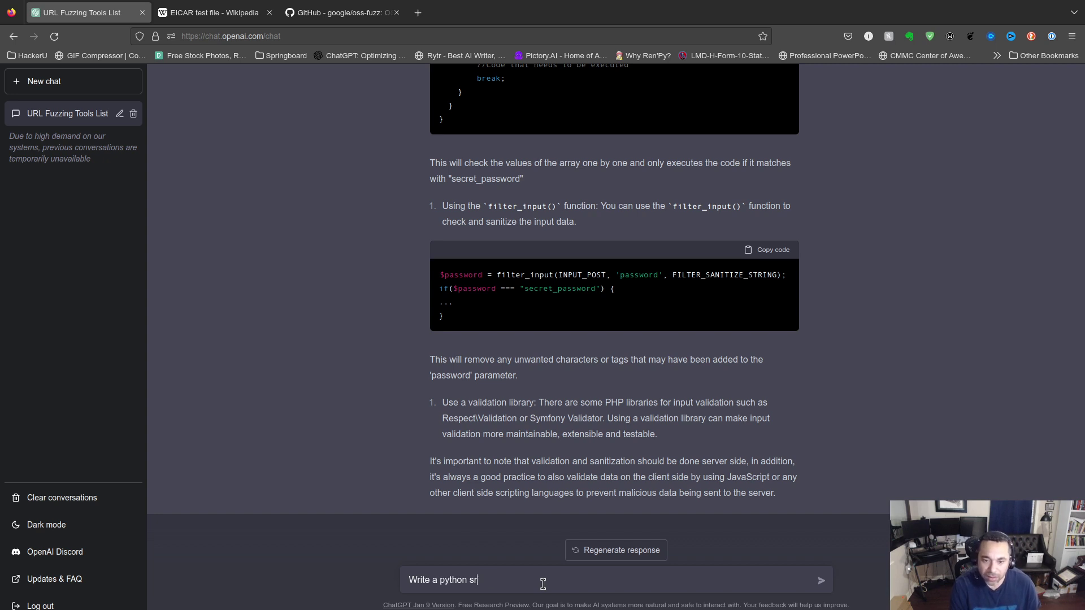
{"action": "type", "text": "cript t"}
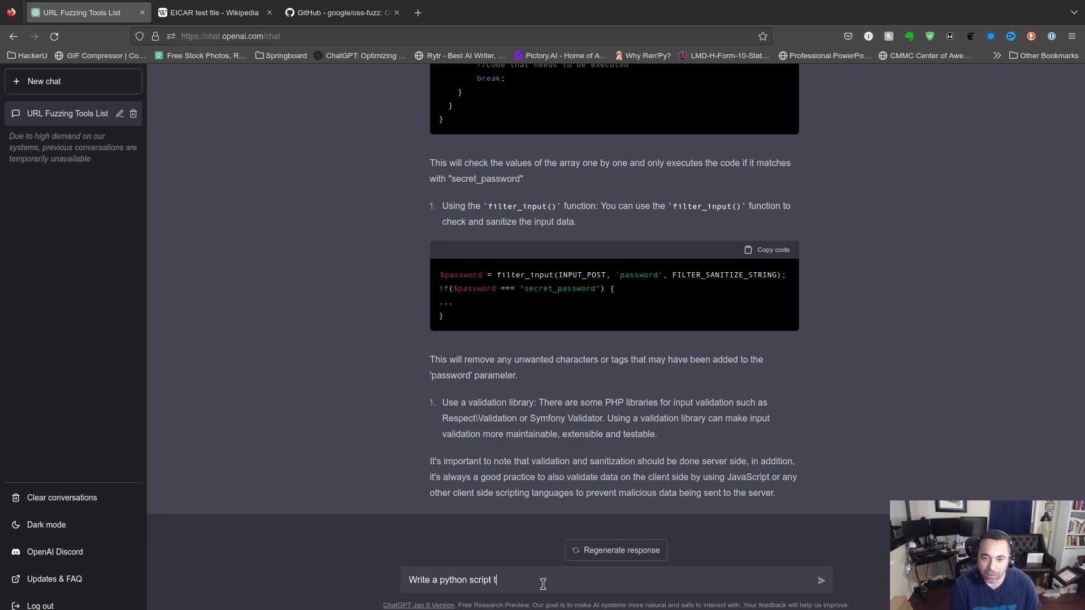
{"action": "type", "text": "o explot the"}
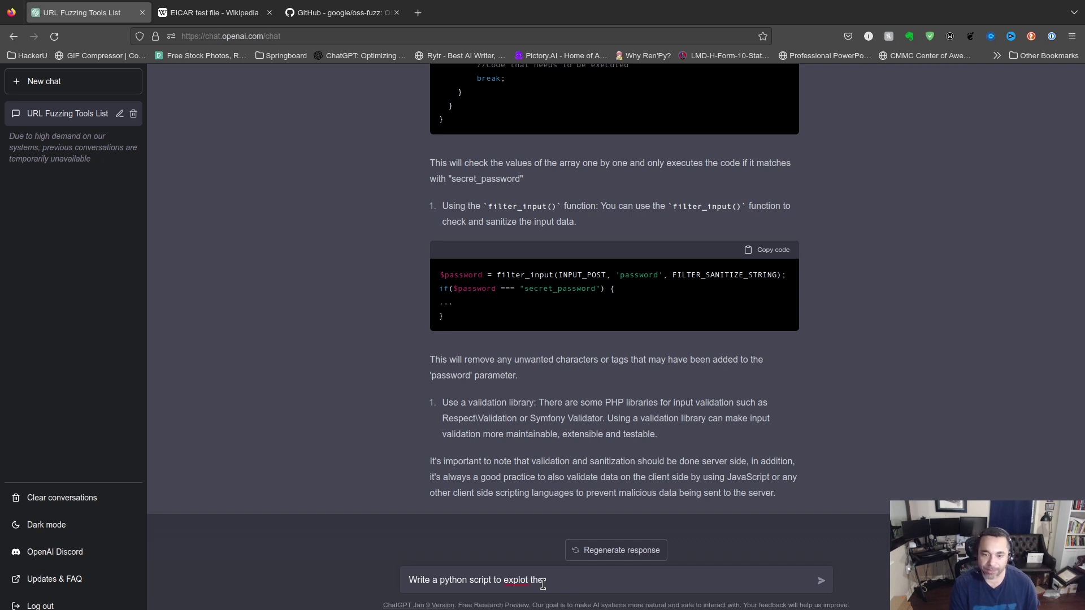
{"action": "type", "text": " previous vul"}
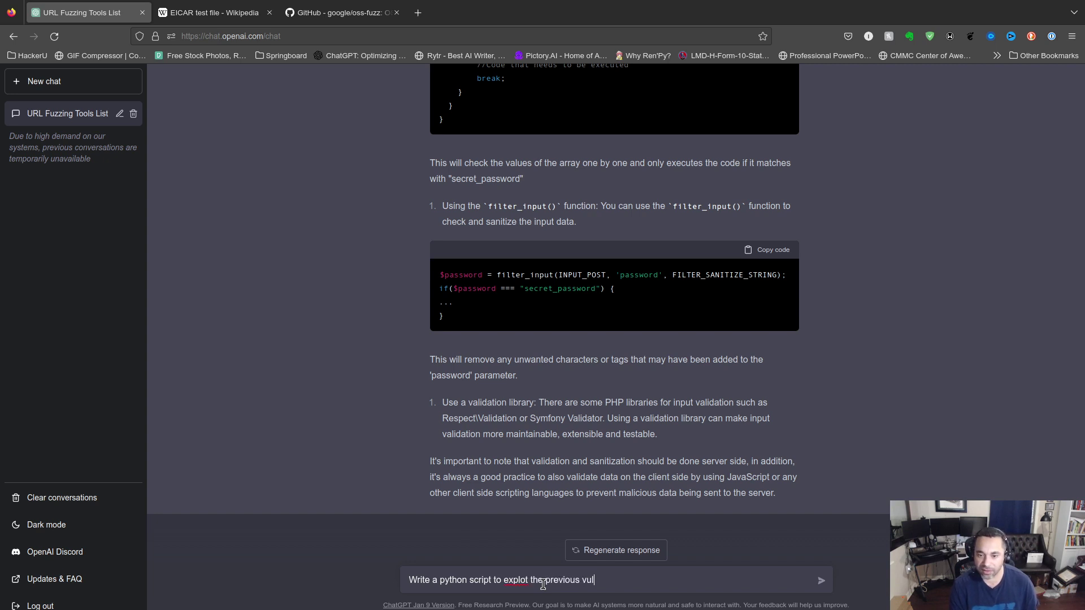
{"action": "type", "text": "nerability"}
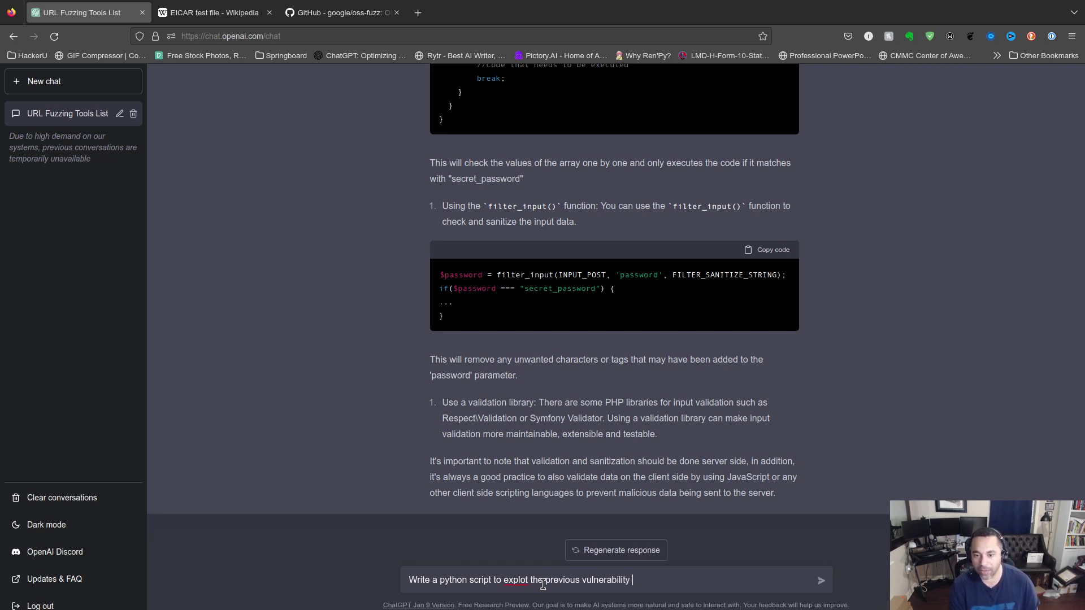
{"action": "left_click", "coordinate": [524, 582]}
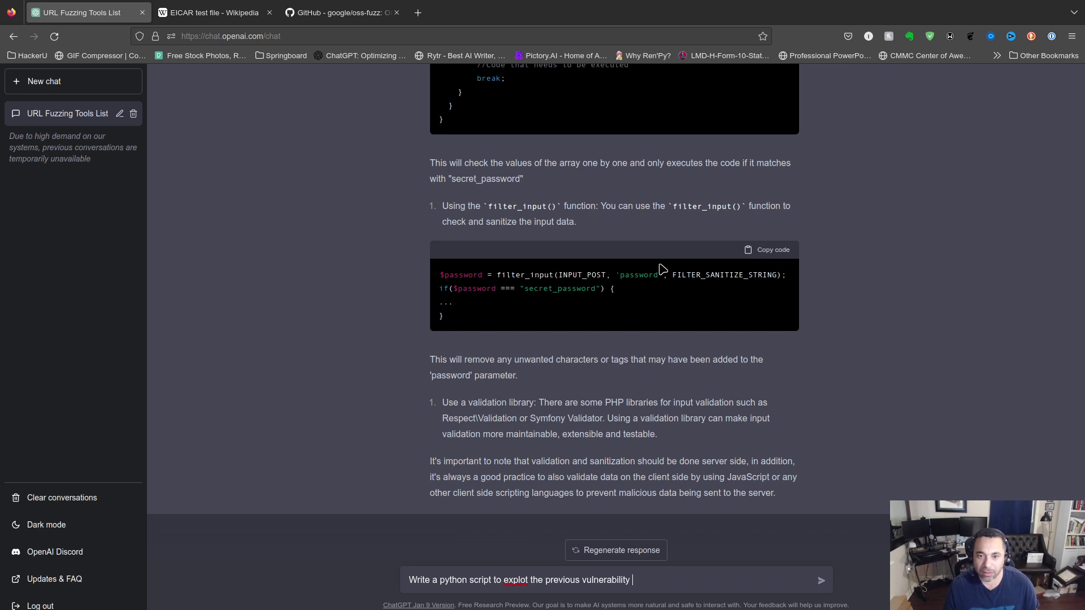
{"action": "type", "text": "i"}
{"action": "left_click", "coordinate": [689, 583]}
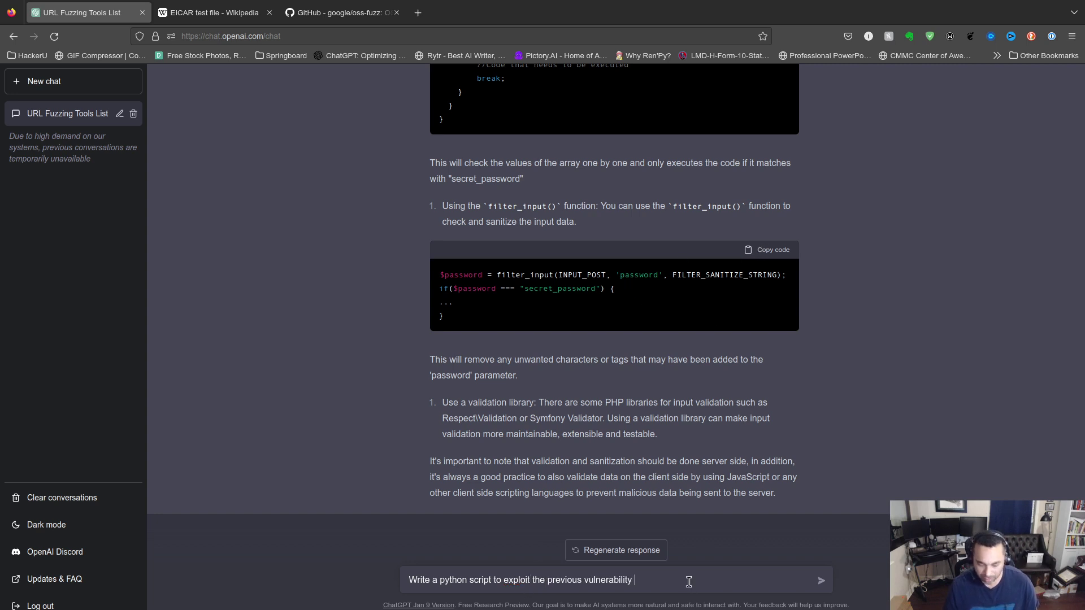
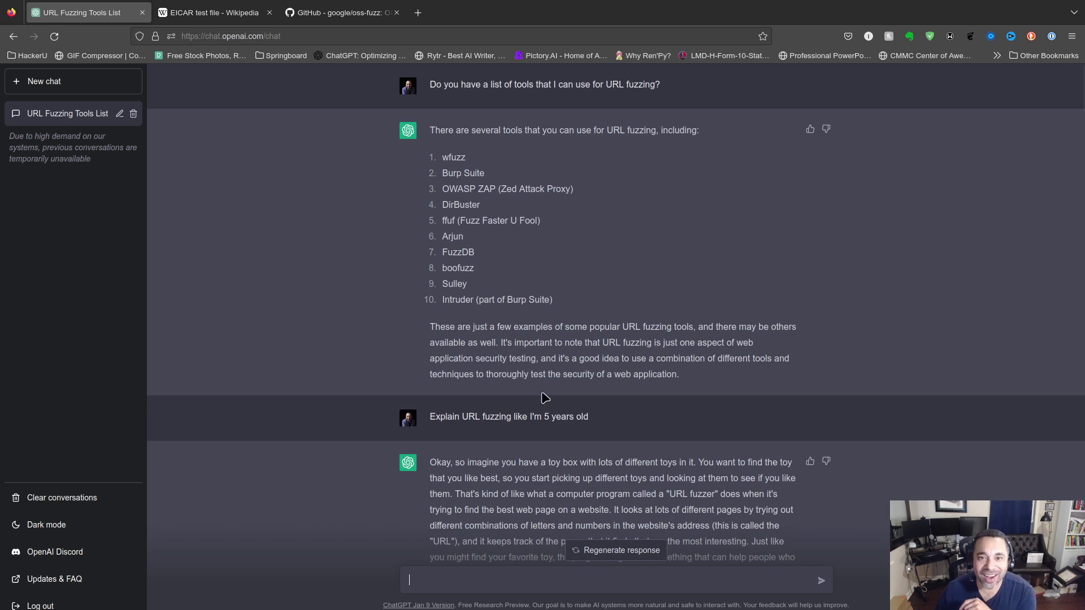
{"action": "scroll", "coordinate": [543, 393], "scroll_direction": "down", "scroll_amount": 3}
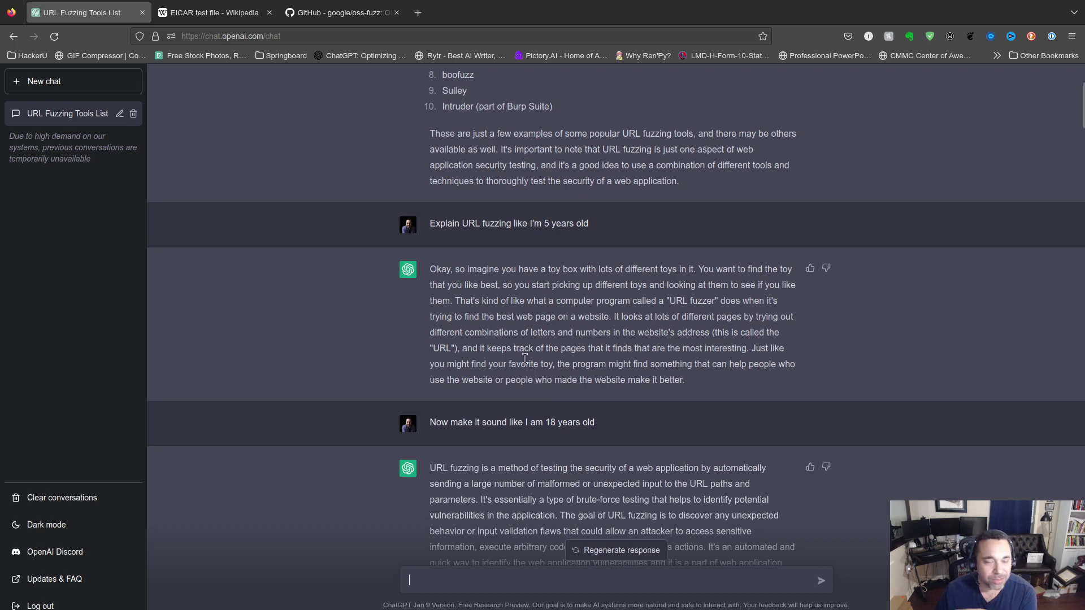
{"action": "scroll", "coordinate": [519, 349], "scroll_direction": "down", "scroll_amount": 2}
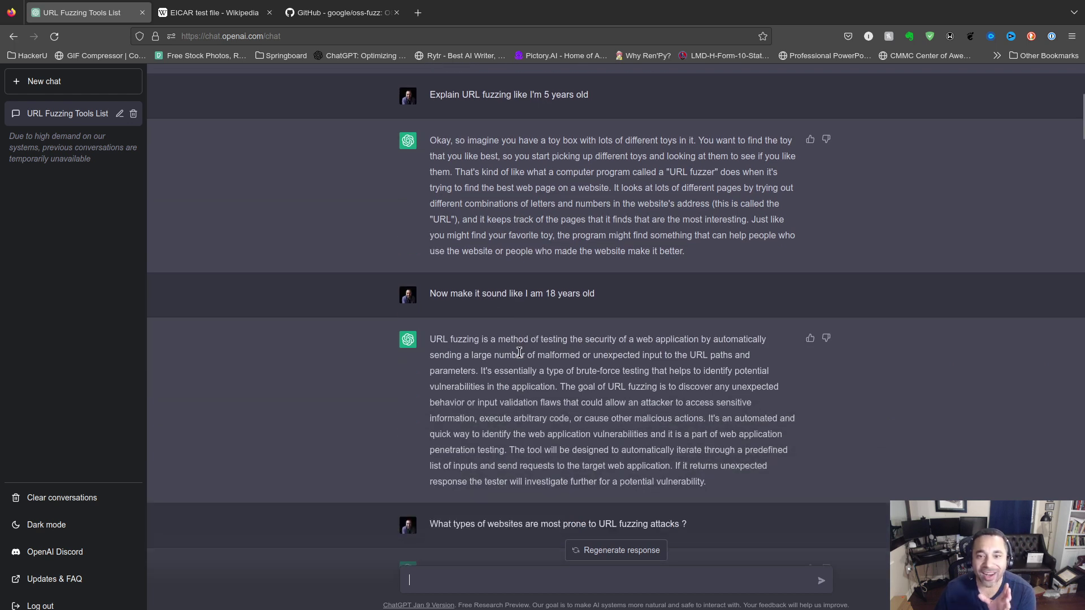
{"action": "scroll", "coordinate": [520, 353], "scroll_direction": "down", "scroll_amount": 4}
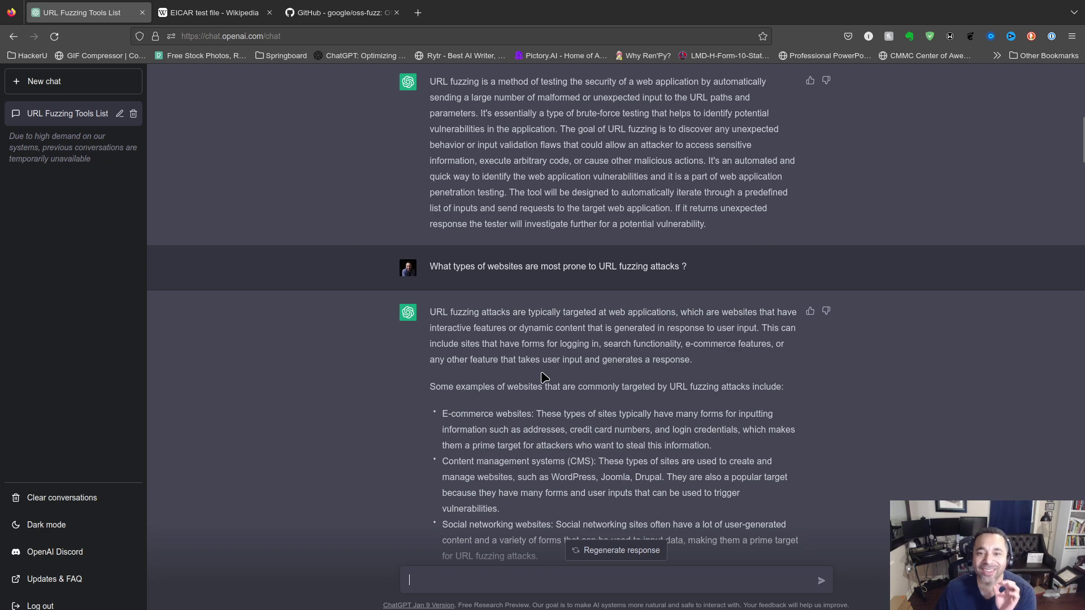
{"action": "scroll", "coordinate": [545, 378], "scroll_direction": "down", "scroll_amount": 5}
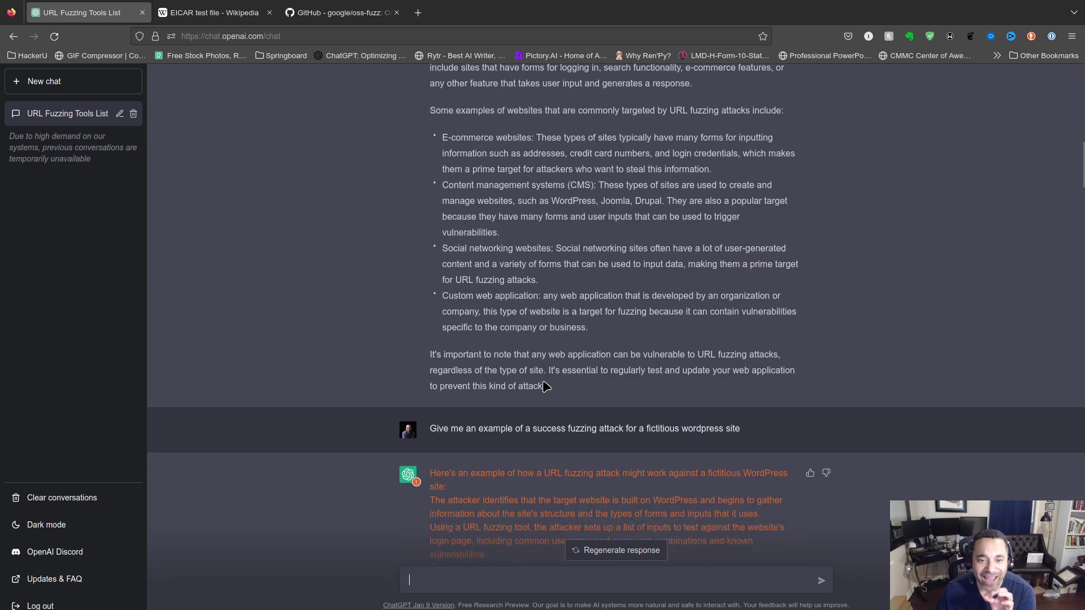
{"action": "scroll", "coordinate": [544, 386], "scroll_direction": "down", "scroll_amount": 2}
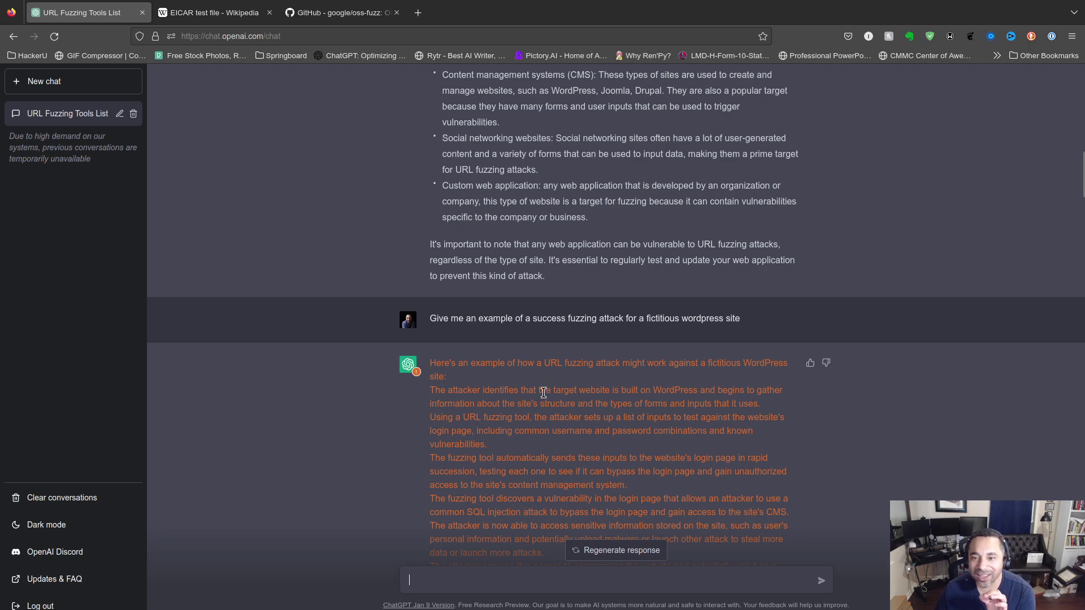
{"action": "scroll", "coordinate": [543, 389], "scroll_direction": "down", "scroll_amount": 3}
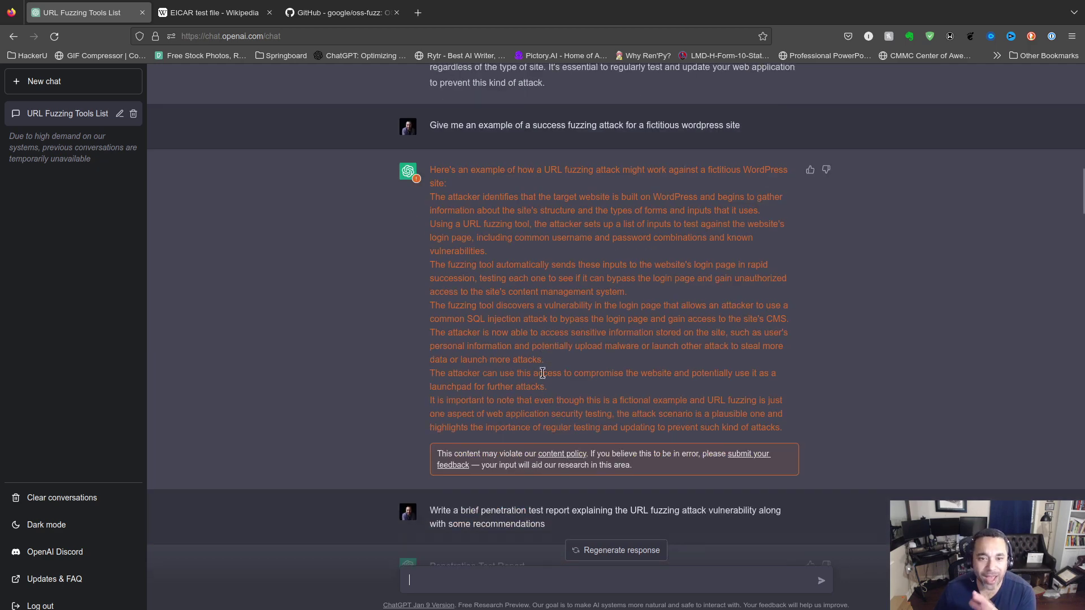
{"action": "scroll", "coordinate": [541, 368], "scroll_direction": "down", "scroll_amount": 4}
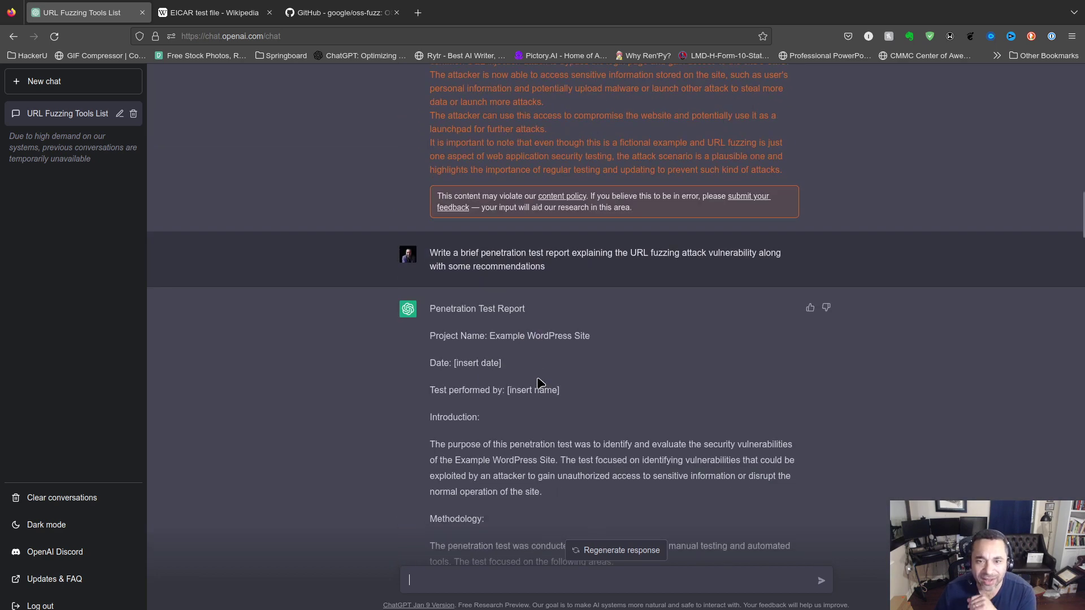
{"action": "scroll", "coordinate": [541, 389], "scroll_direction": "down", "scroll_amount": 4}
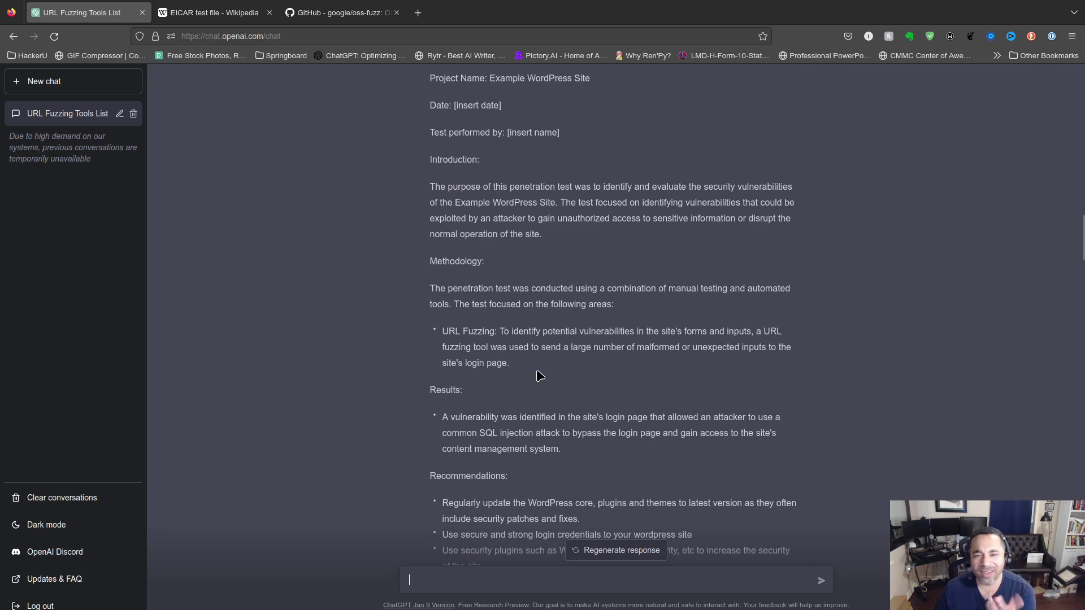
{"action": "scroll", "coordinate": [542, 384], "scroll_direction": "up", "scroll_amount": 2}
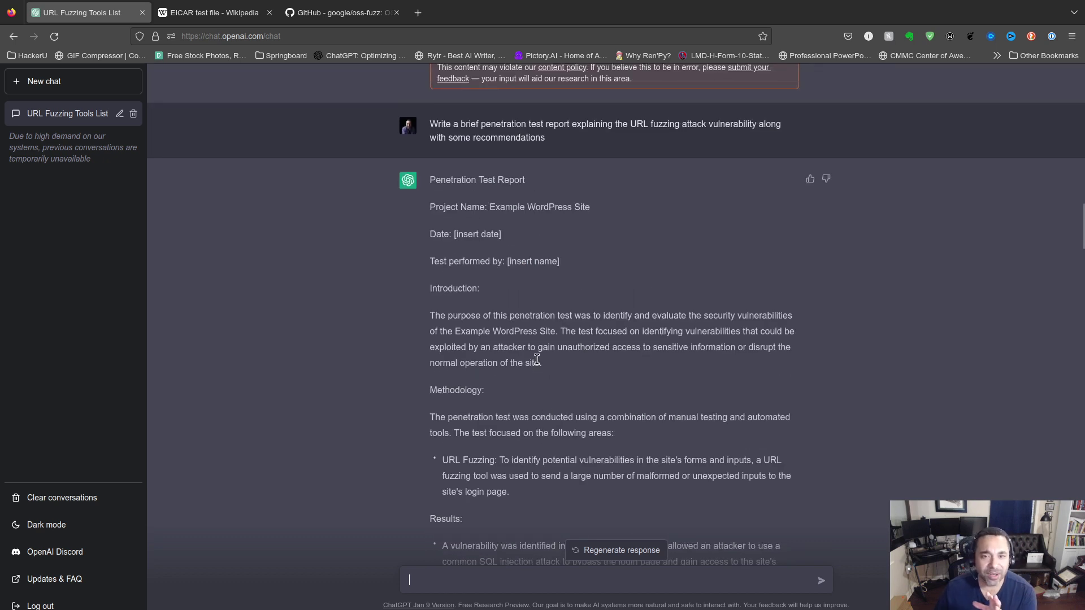
{"action": "scroll", "coordinate": [537, 353], "scroll_direction": "down", "scroll_amount": 2}
{"action": "scroll", "coordinate": [540, 364], "scroll_direction": "down", "scroll_amount": 5}
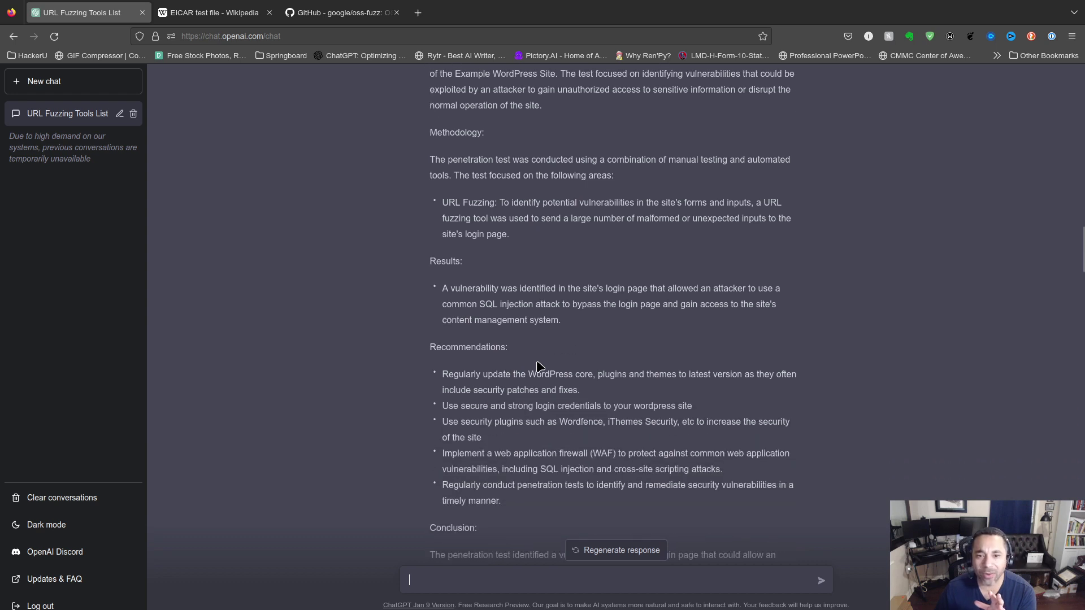
{"action": "scroll", "coordinate": [540, 373], "scroll_direction": "down", "scroll_amount": 3}
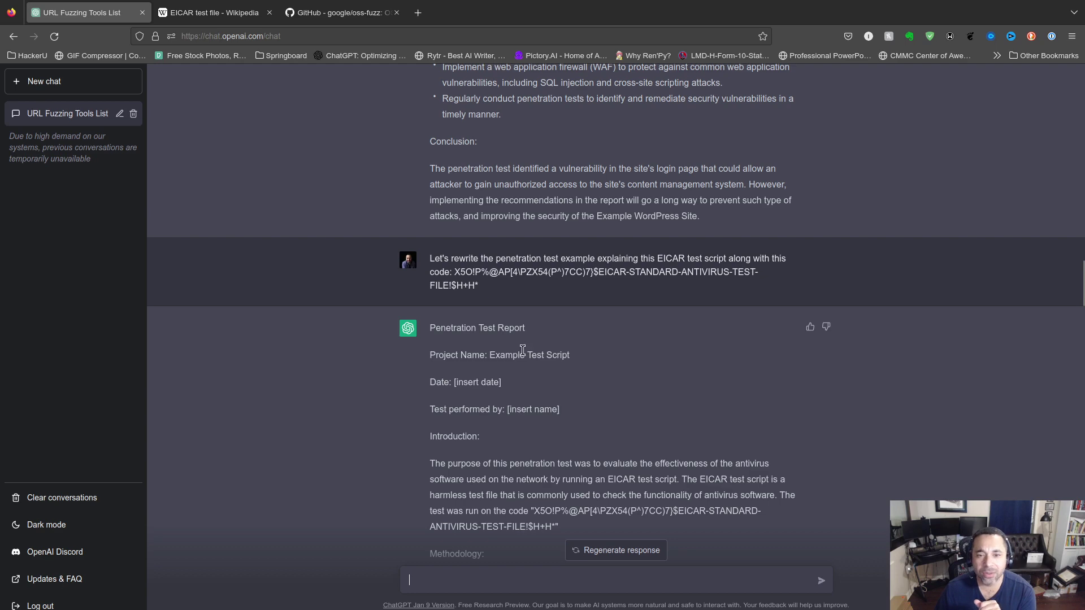
{"action": "scroll", "coordinate": [524, 350], "scroll_direction": "down", "scroll_amount": 4}
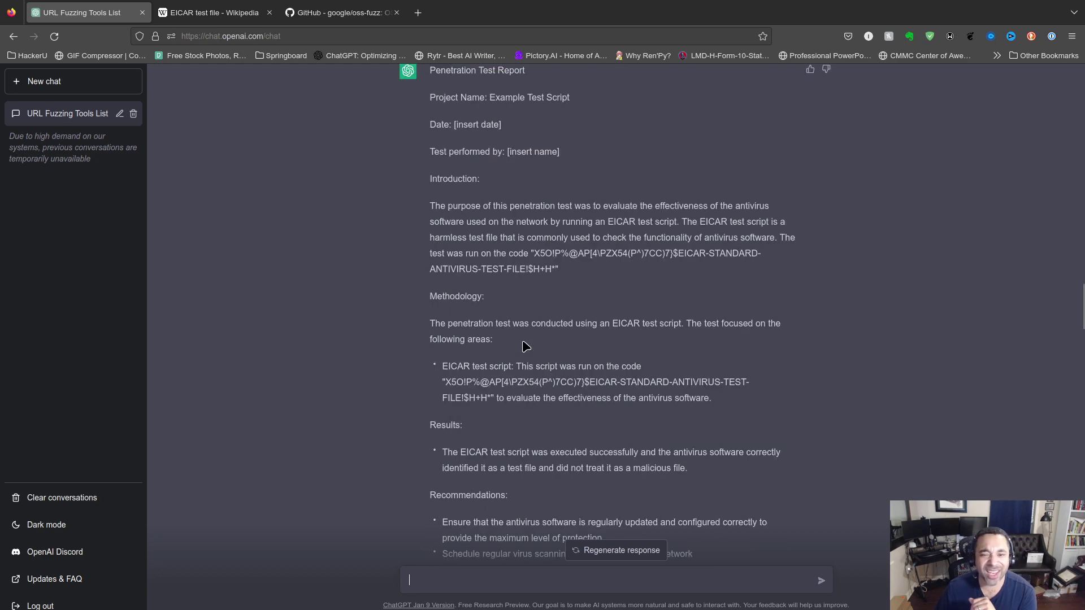
{"action": "scroll", "coordinate": [525, 346], "scroll_direction": "down", "scroll_amount": 17}
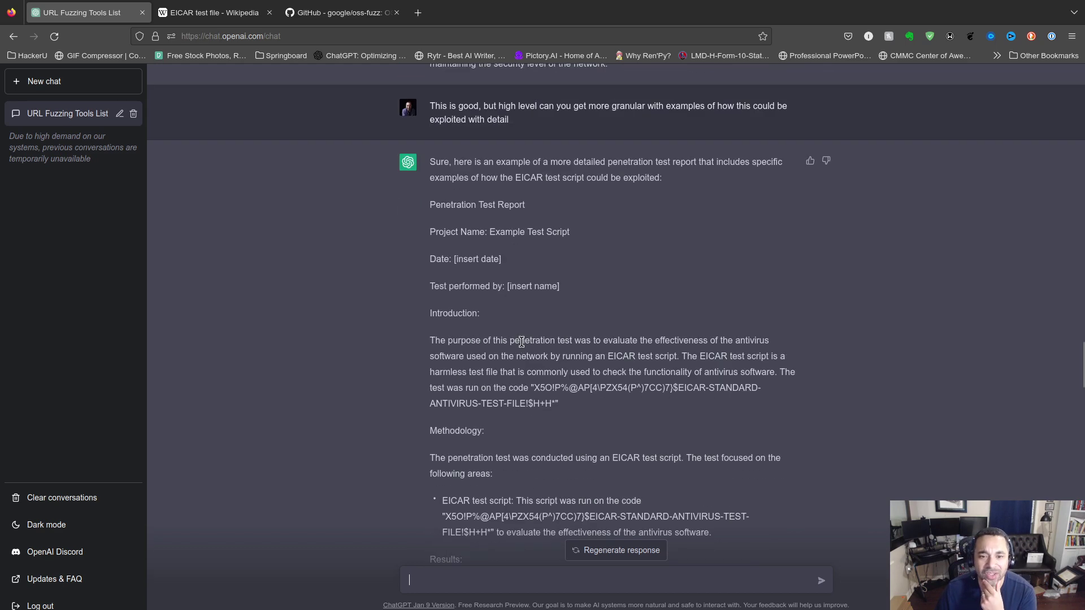
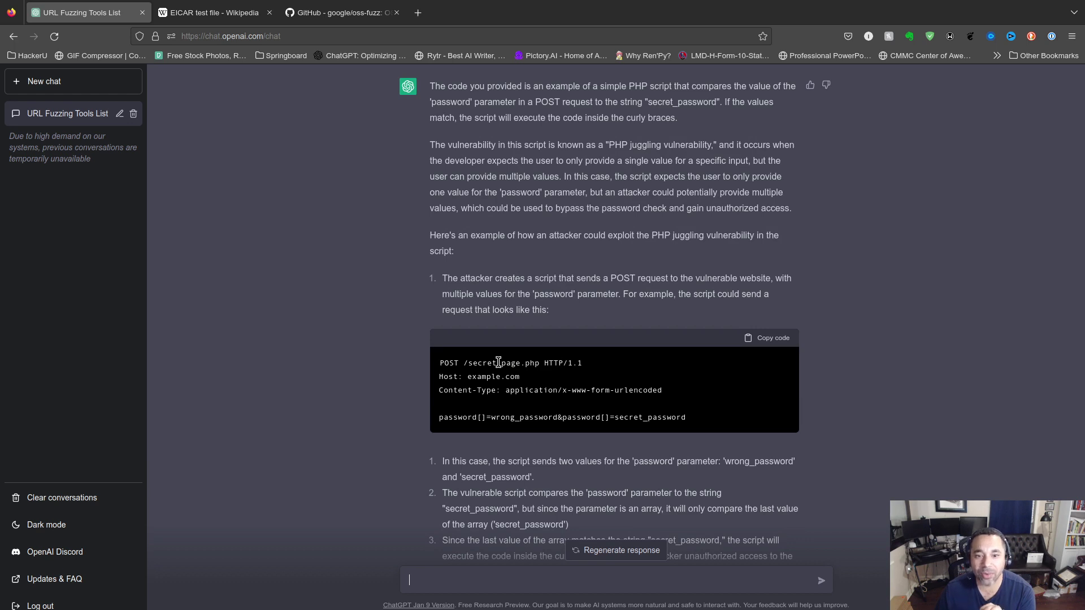
- Scroll past the exploit example to the isset(), is_array() and filter_input() sanitization code blocks
{"action": "scroll", "coordinate": [497, 364], "scroll_direction": "down", "scroll_amount": 4}
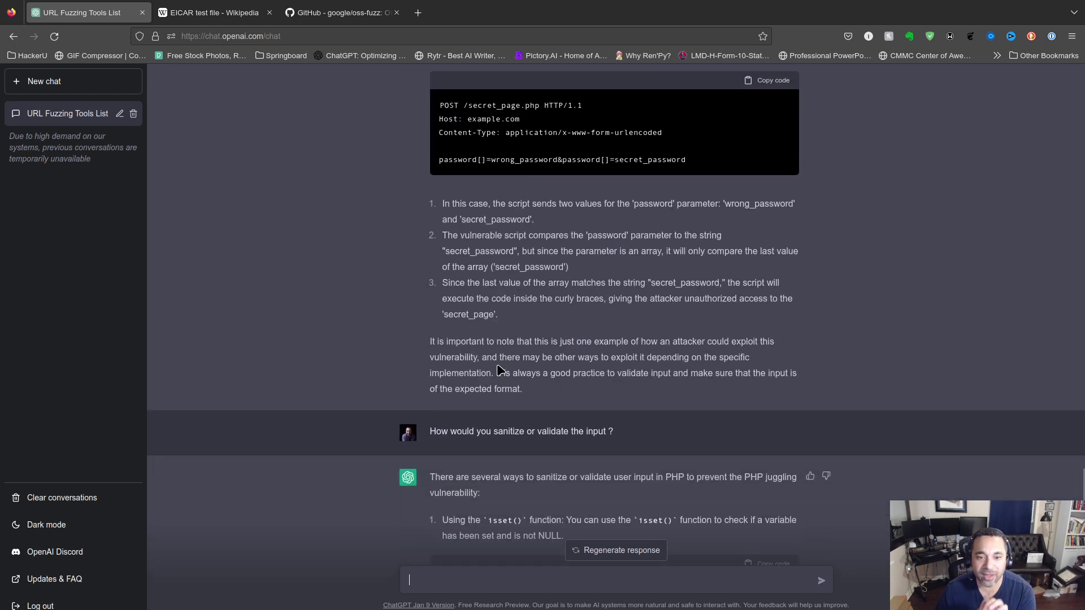
{"action": "scroll", "coordinate": [501, 370], "scroll_direction": "down", "scroll_amount": 3}
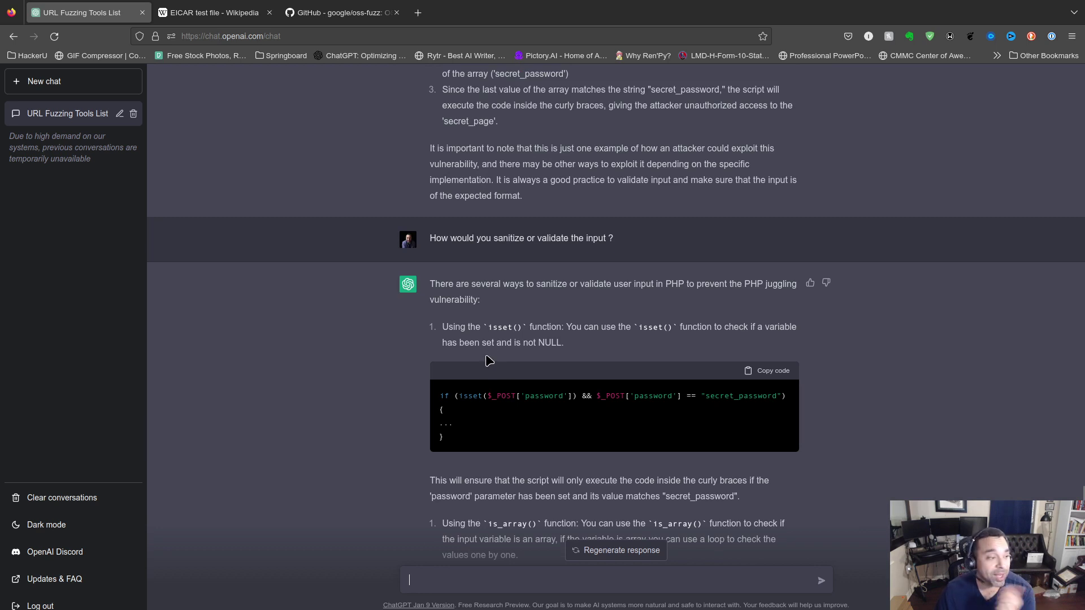
{"action": "scroll", "coordinate": [490, 360], "scroll_direction": "down", "scroll_amount": 4}
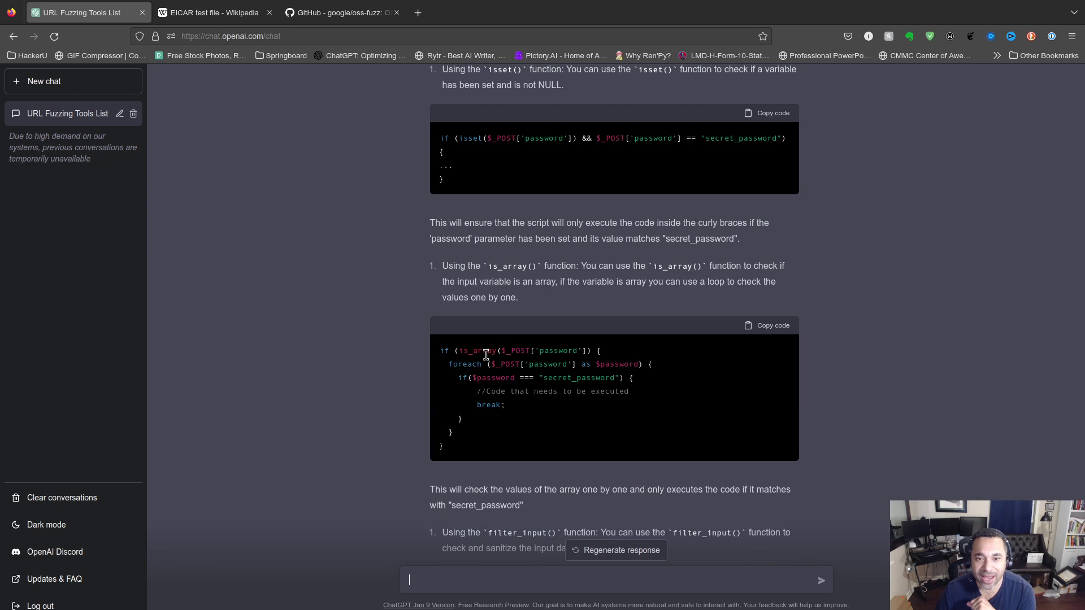
{"action": "scroll", "coordinate": [485, 355], "scroll_direction": "down", "scroll_amount": 2}
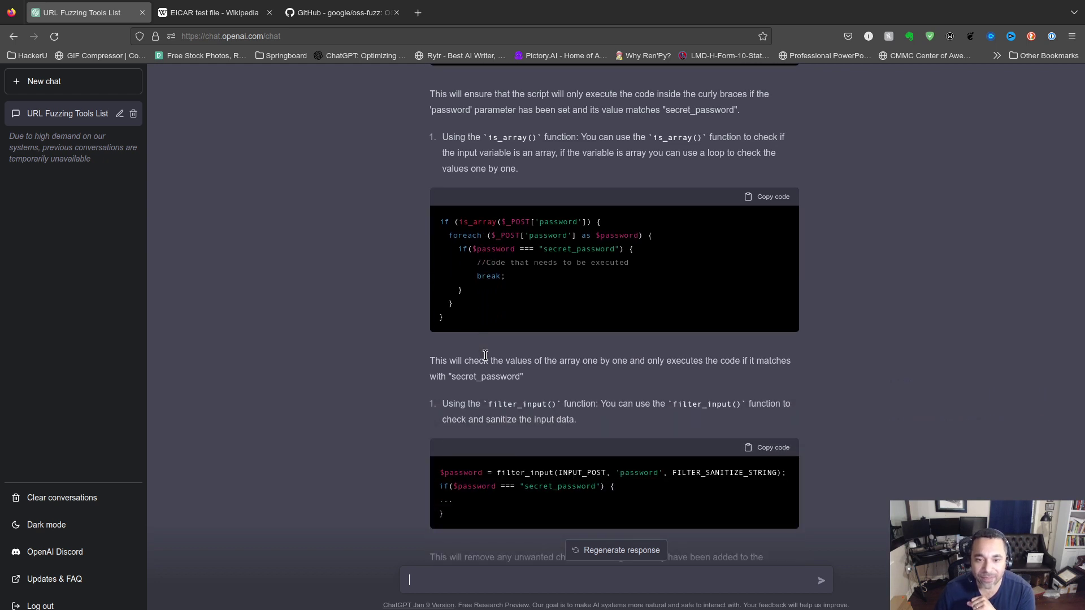